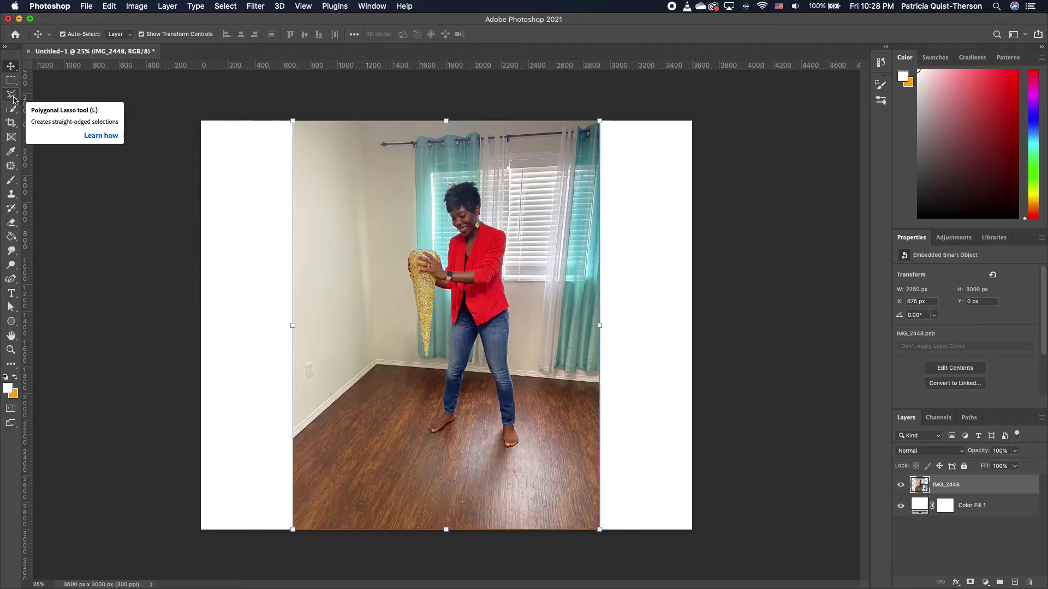
- Trace a Polygonal Lasso outline around the woman, including the gold cone and her legs
click(12, 96)
click(454, 176)
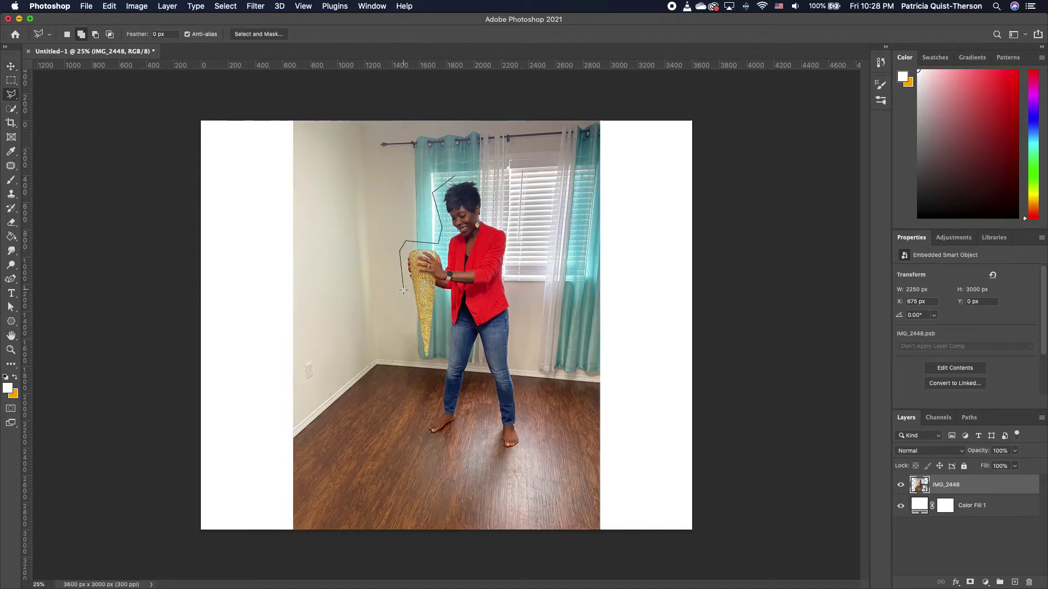
click(400, 314)
click(415, 373)
click(436, 368)
click(410, 421)
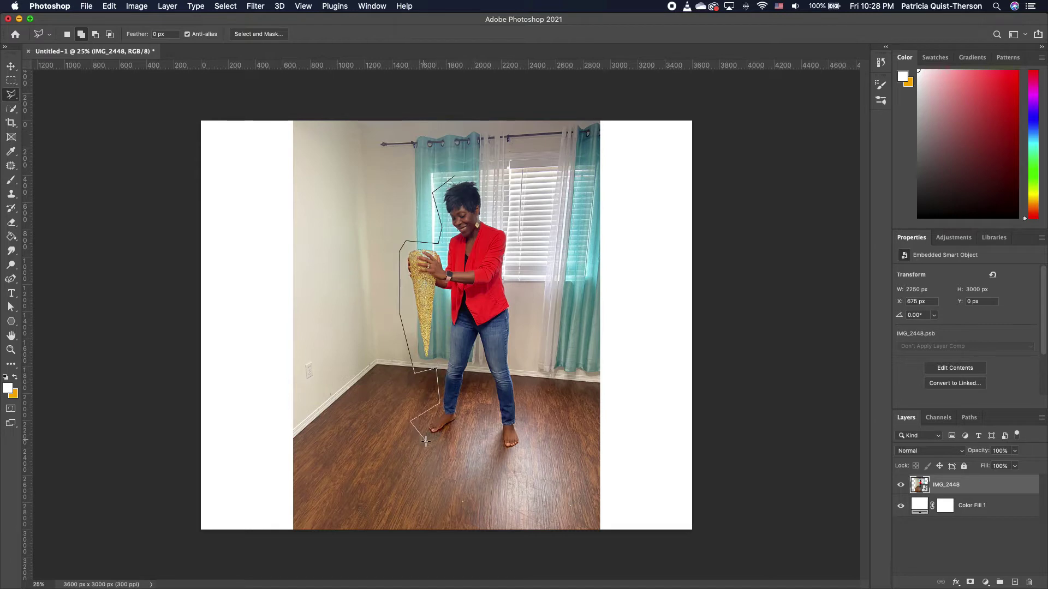
click(478, 400)
click(526, 468)
click(539, 445)
click(521, 212)
click(473, 168)
click(454, 177)
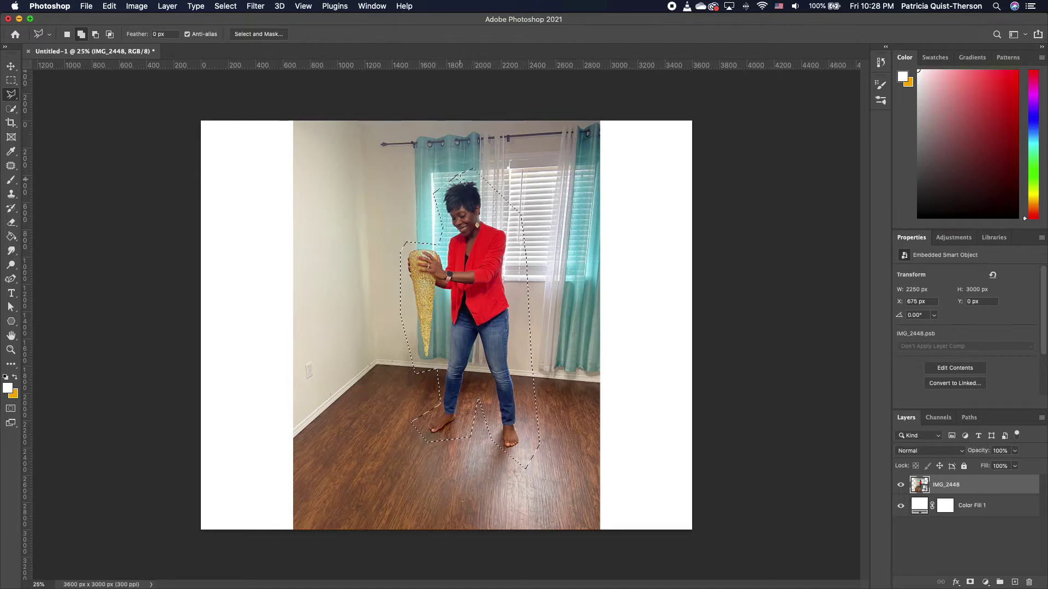
- Copy the selection to Layer 1 via Layer Via Copy, then hide and delete the IMG_2448 layer
right_click(460, 256)
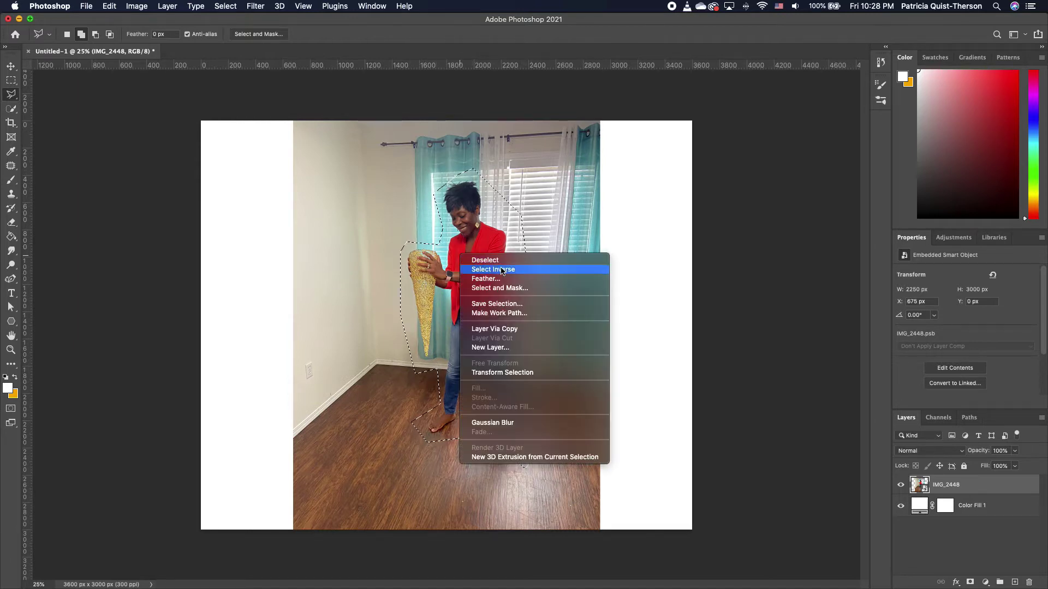
click(513, 334)
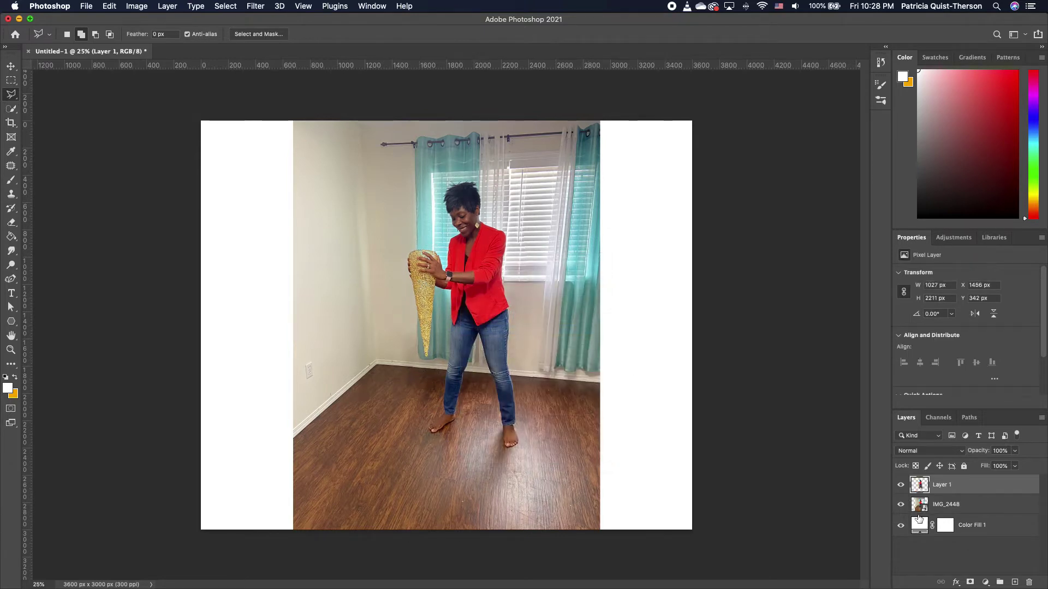
click(901, 505)
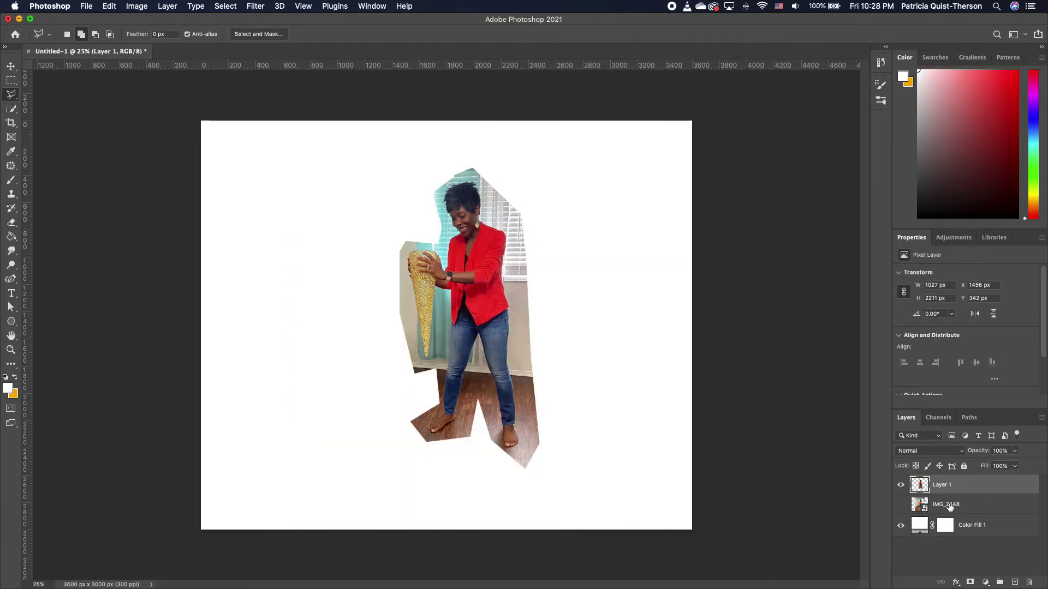
click(952, 507)
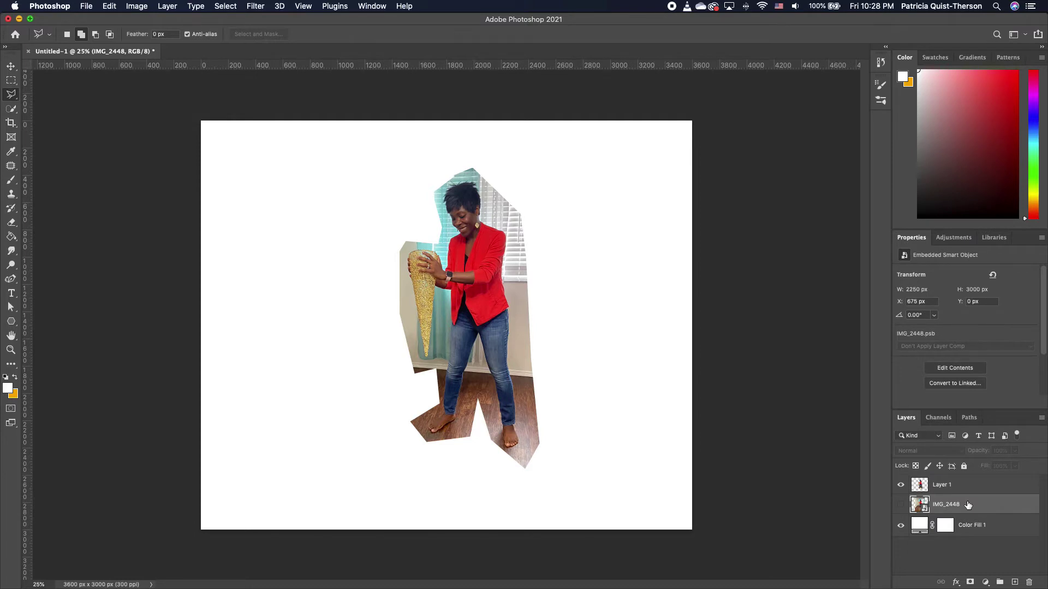
key(Delete)
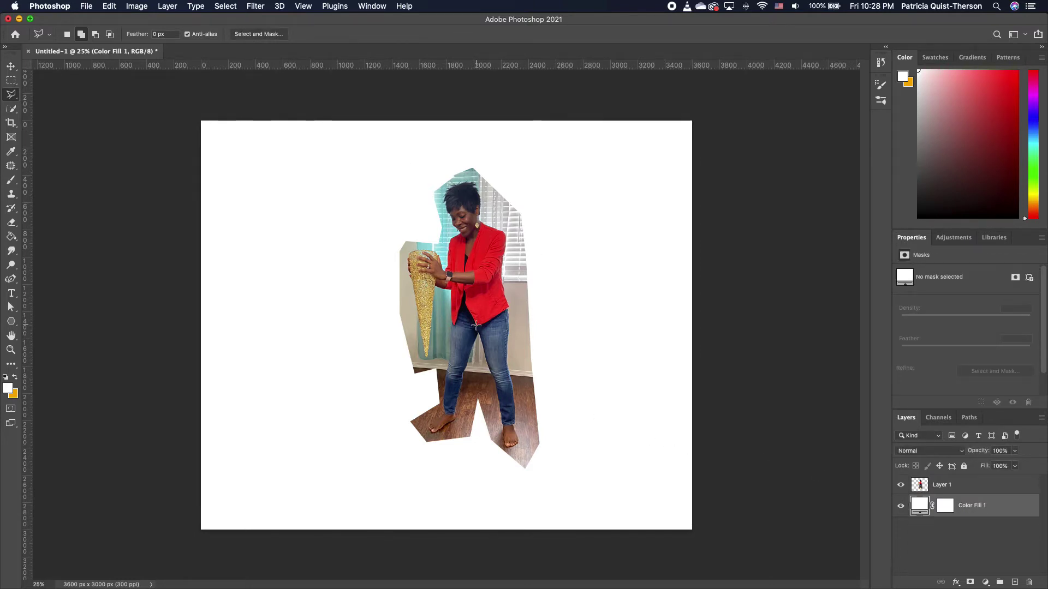
- Apply Quick Actions Remove Background to Layer 1 and zoom in on the woman's feet
click(985, 485)
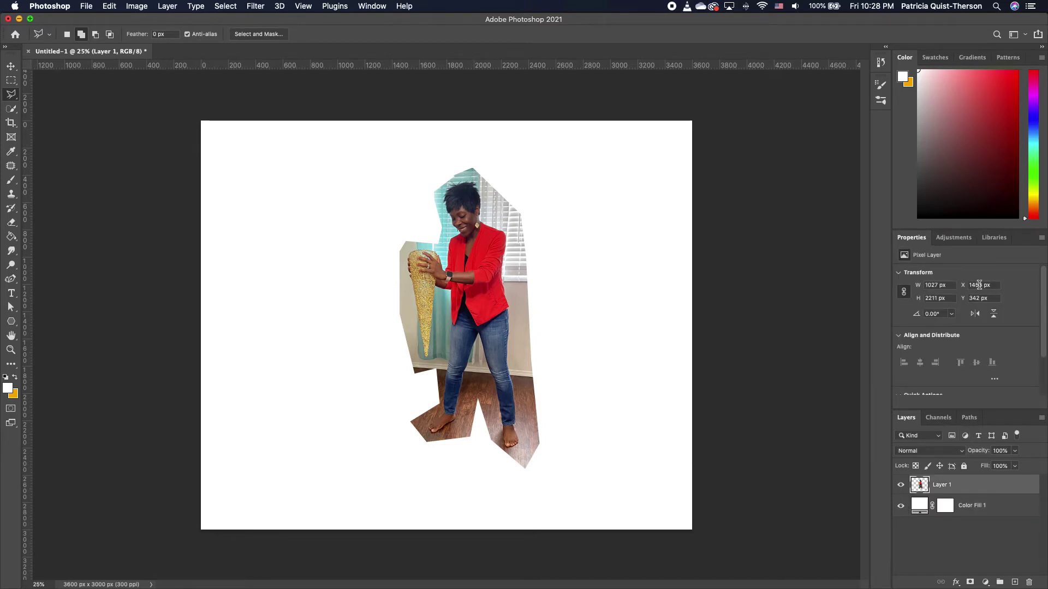
scroll(976, 288, down, 3)
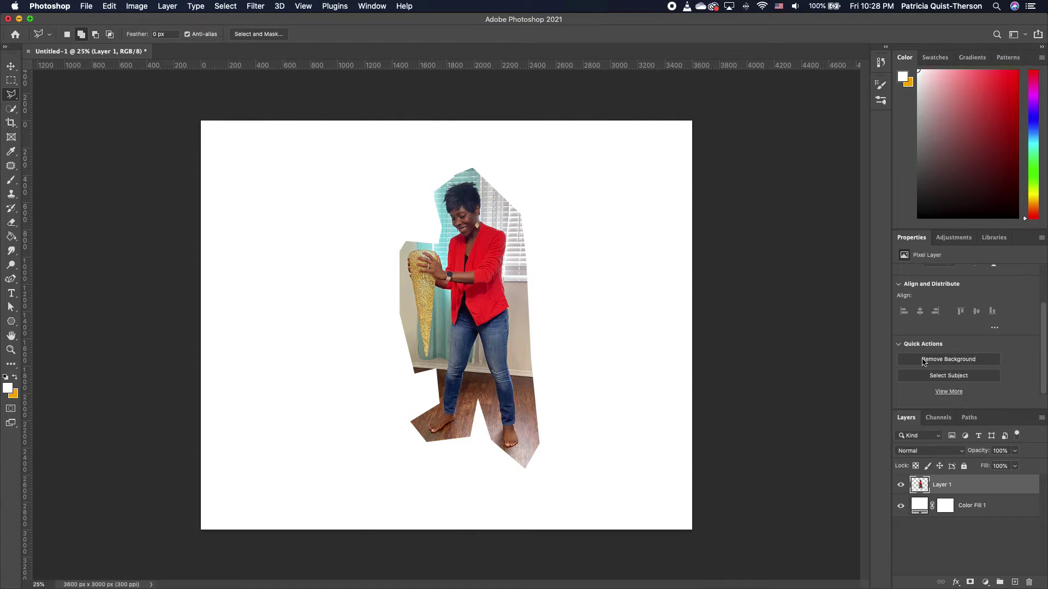
click(959, 364)
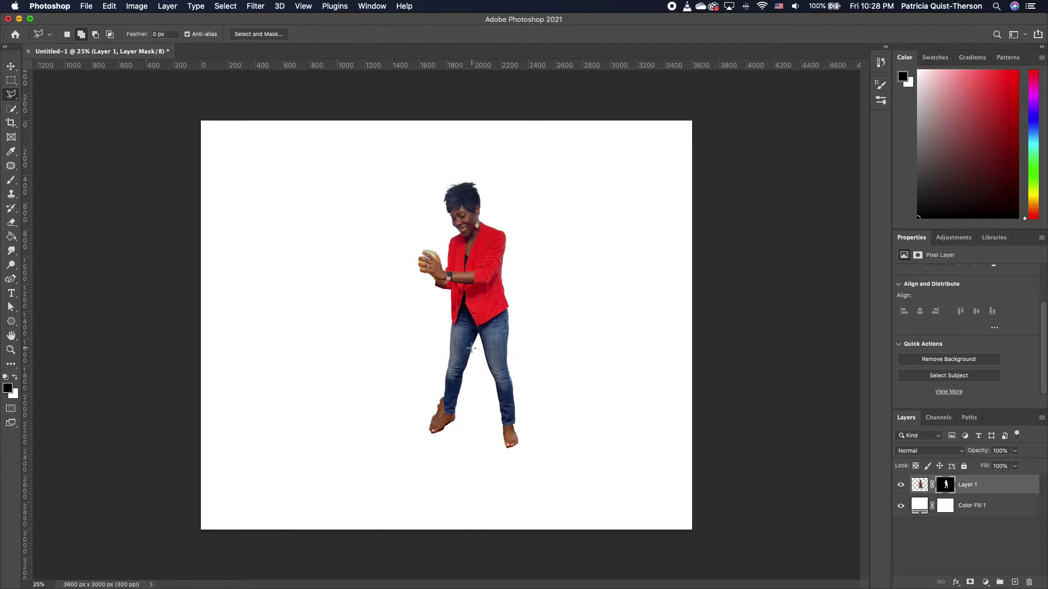
scroll(494, 342, up, 3)
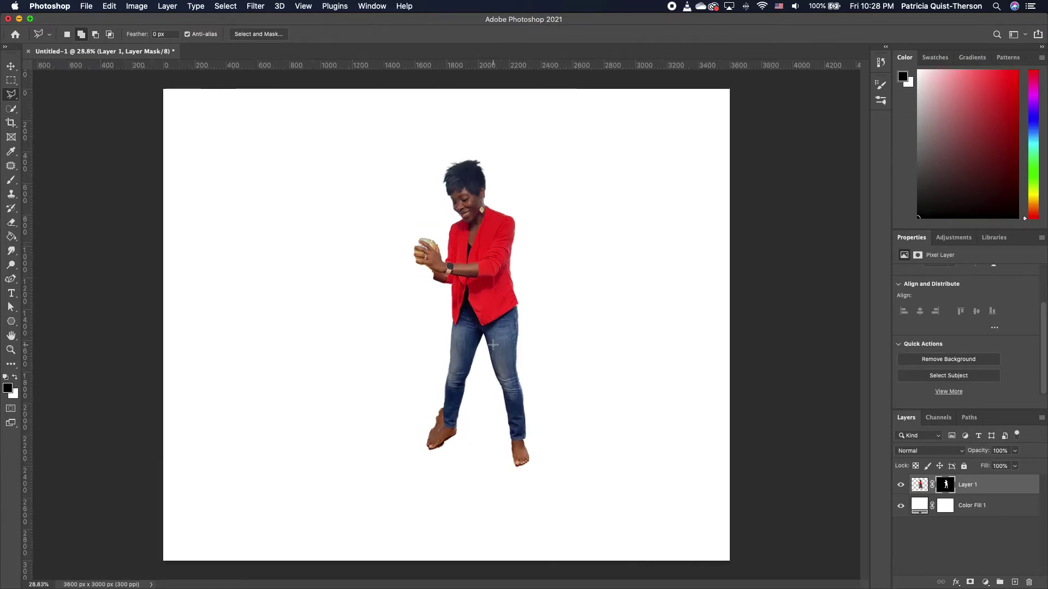
scroll(512, 399, up, 1)
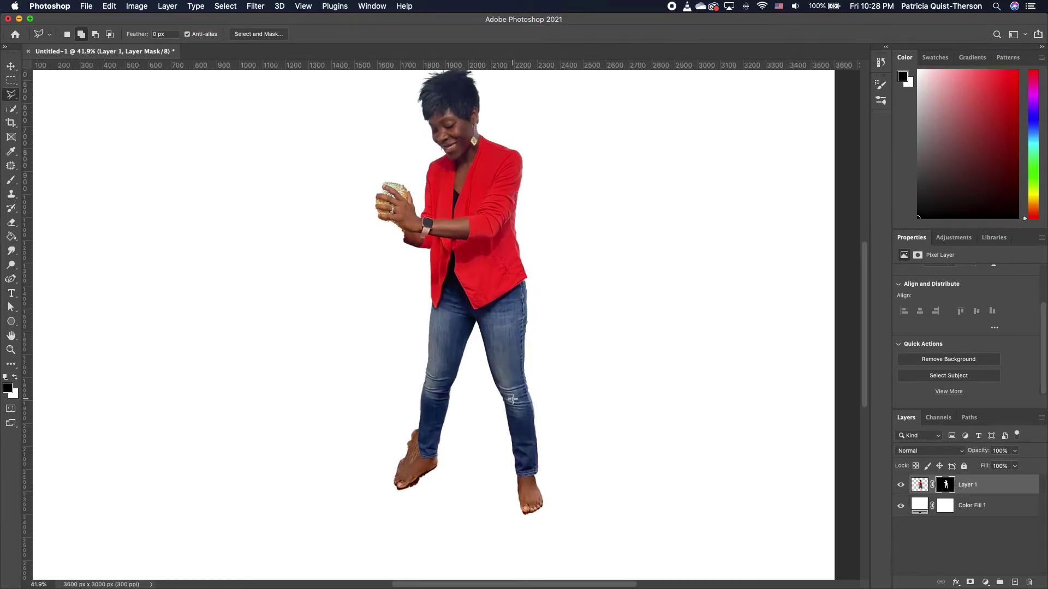
scroll(507, 404, up, 1)
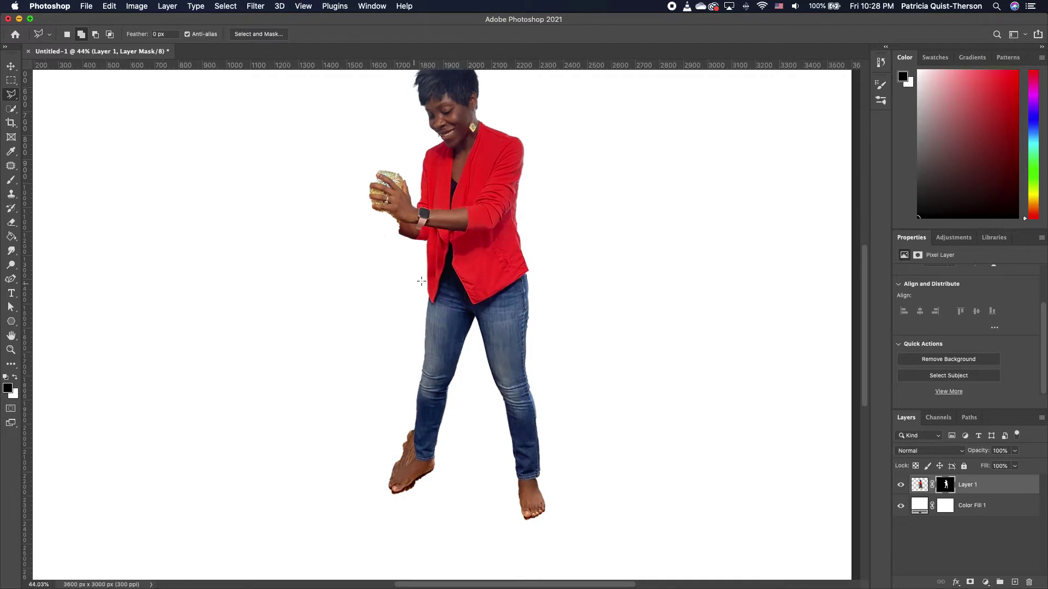
scroll(429, 457, up, 8)
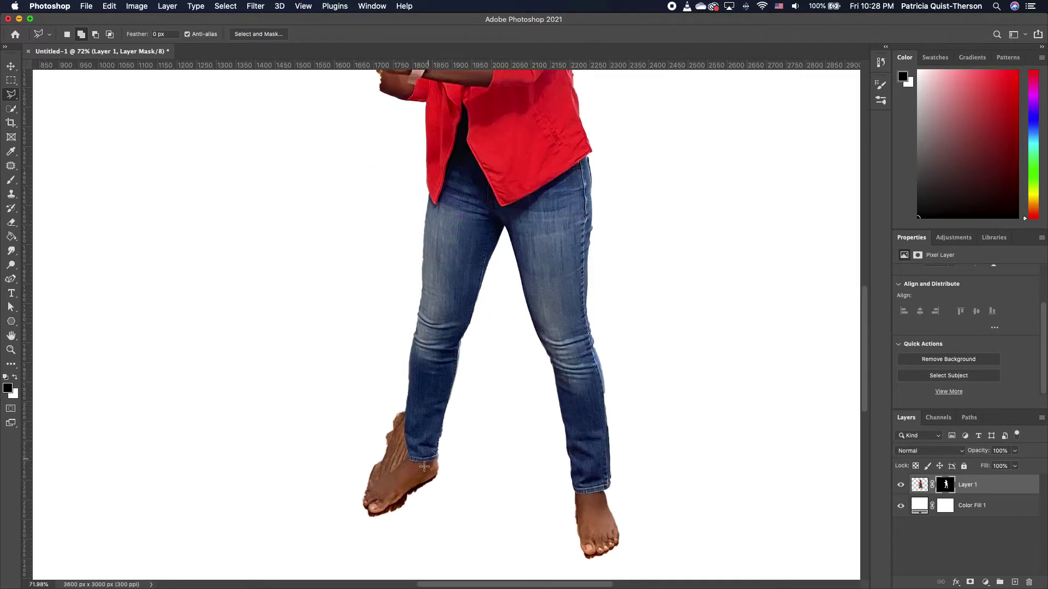
scroll(383, 517, up, 2)
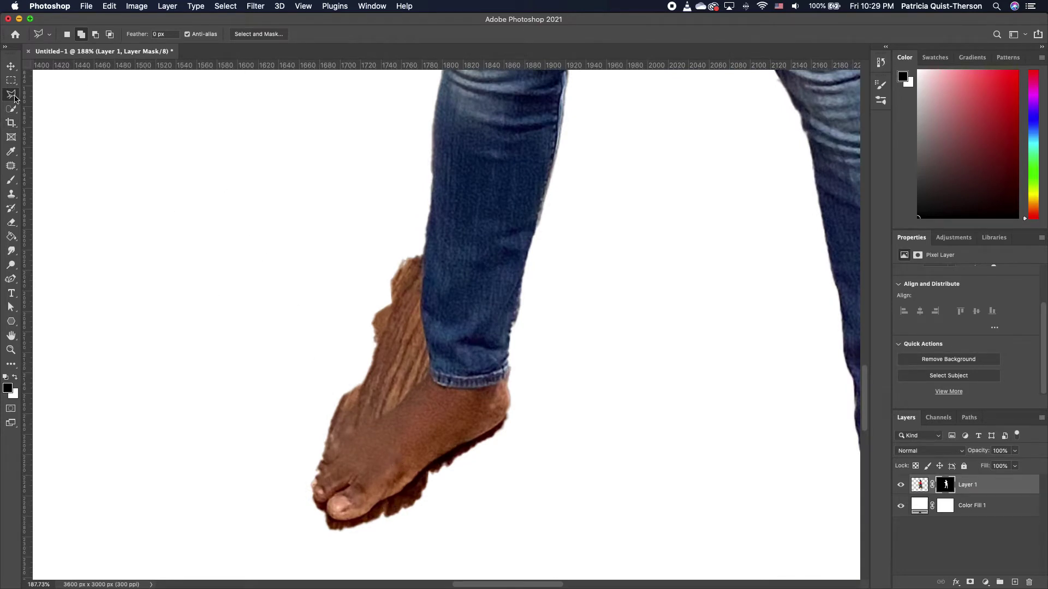
- Lasso the wood scrap around the left foot and paint it out on Layer 1's mask
click(425, 248)
drag(426, 329, 429, 355)
drag(408, 393, 335, 441)
mouse_move(314, 497)
mouse_down()
mouse_move(334, 521)
mouse_move(403, 491)
mouse_move(527, 358)
mouse_move(292, 549)
mouse_move(424, 245)
mouse_move(365, 350)
mouse_move(533, 386)
mouse_up()
key(b)
key(bracketright)
key(super+d)
scroll(491, 385, down, 5)
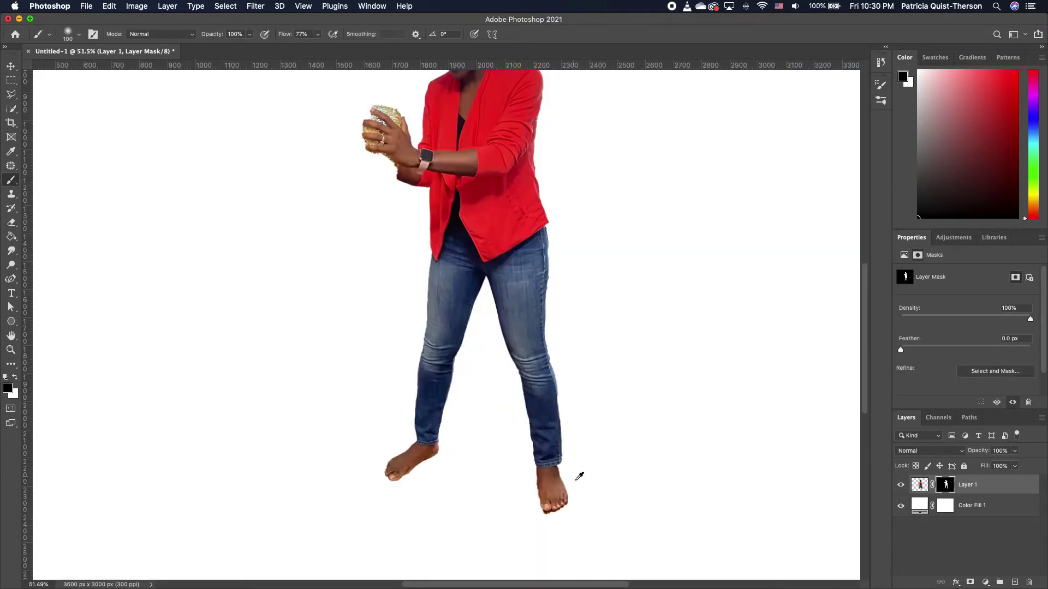
scroll(579, 476, up, 5)
- Lasso and mask out the floor scrap around the right toes, then deselect
key(l)
mouse_move(354, 207)
mouse_down()
mouse_move(364, 297)
mouse_move(388, 407)
mouse_move(448, 411)
mouse_move(503, 385)
mouse_move(509, 372)
mouse_move(359, 240)
mouse_up()
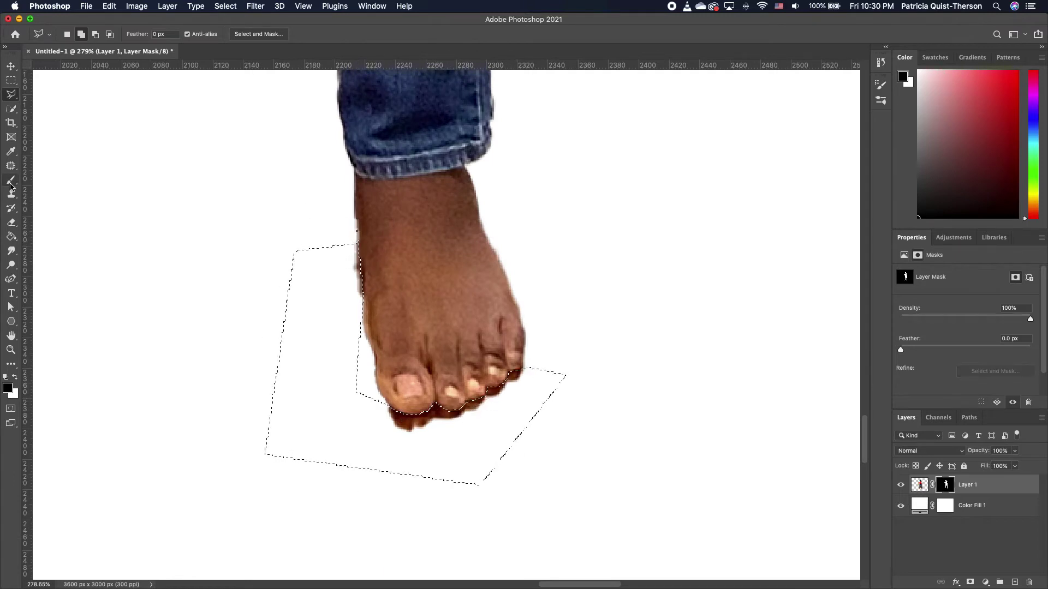
click(11, 181)
key(super+d)
scroll(423, 300, down, 5)
scroll(346, 223, up, 5)
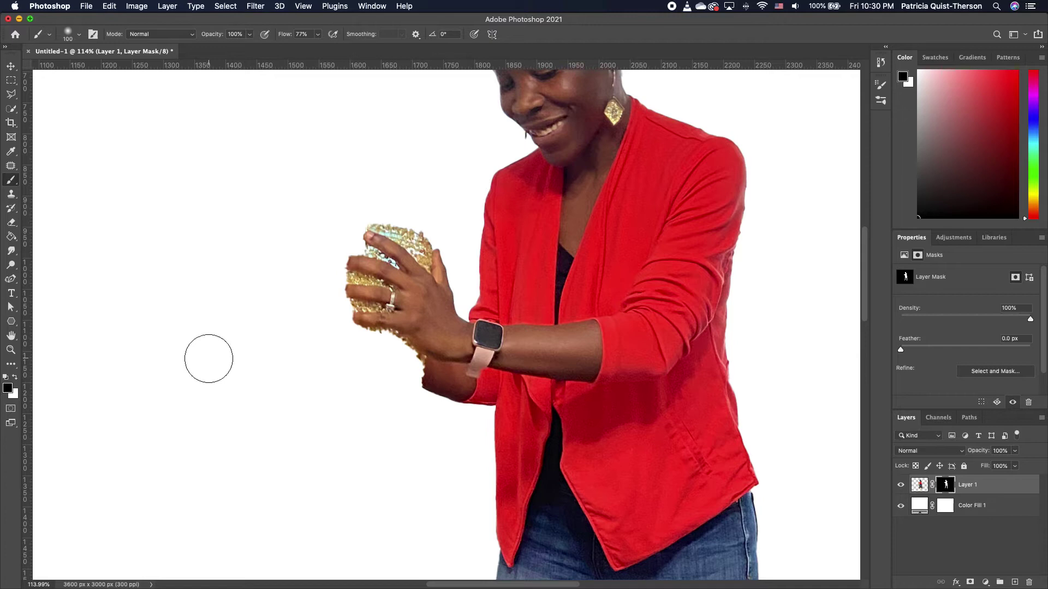
- Paint white on Layer 1's mask to restore the hidden part of the gold vase
click(16, 377)
mouse_move(320, 351)
mouse_down()
mouse_move(336, 262)
mouse_move(323, 307)
mouse_move(306, 262)
mouse_move(350, 360)
mouse_move(388, 344)
mouse_up()
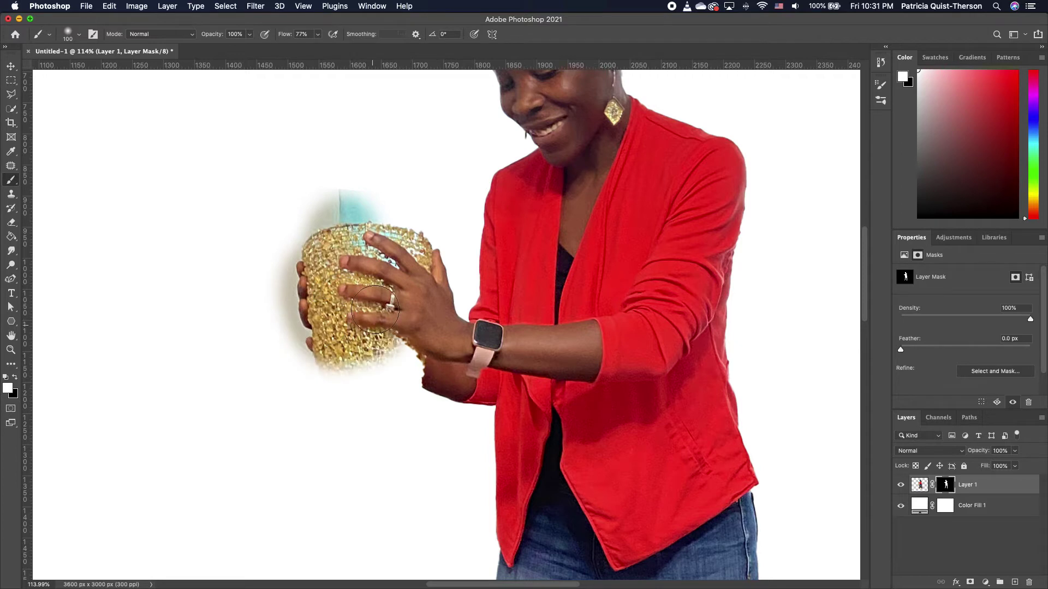
scroll(316, 306, up, 5)
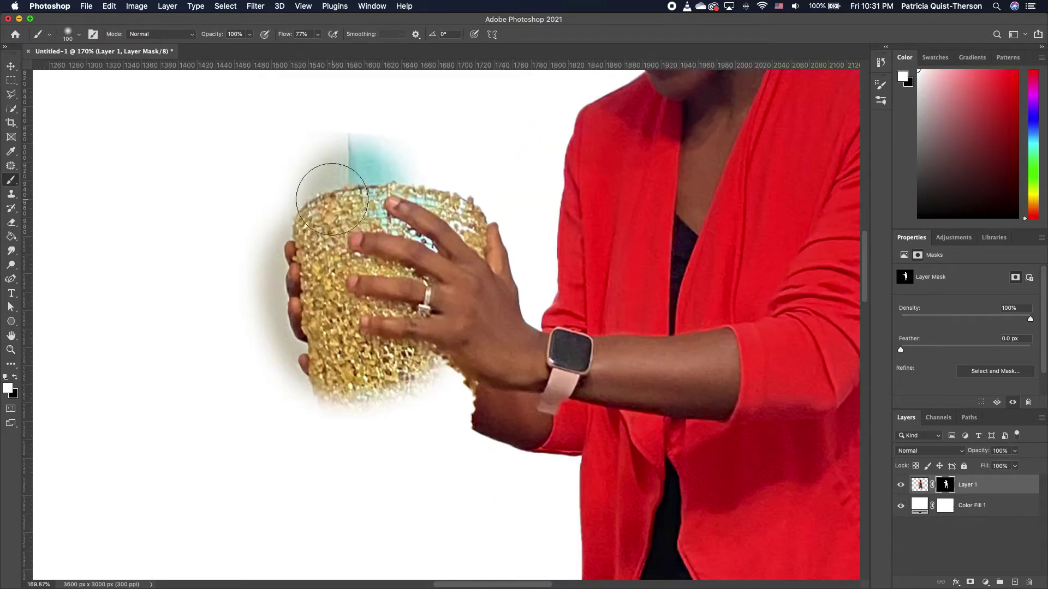
- Lasso around the gold vase and fill the mask selection with black to hide it
click(12, 98)
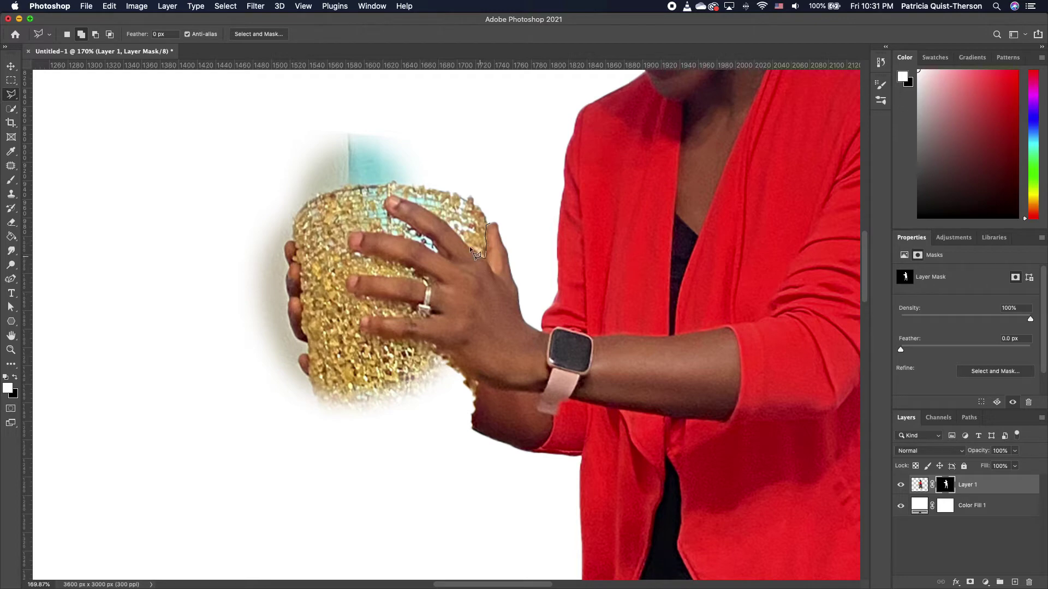
mouse_move(471, 249)
mouse_down()
mouse_move(408, 201)
mouse_move(383, 201)
mouse_move(437, 254)
mouse_up()
drag(353, 254, 424, 283)
mouse_move(388, 335)
mouse_down()
mouse_move(479, 377)
mouse_move(477, 433)
mouse_move(298, 406)
mouse_move(302, 326)
mouse_up()
drag(294, 245, 300, 252)
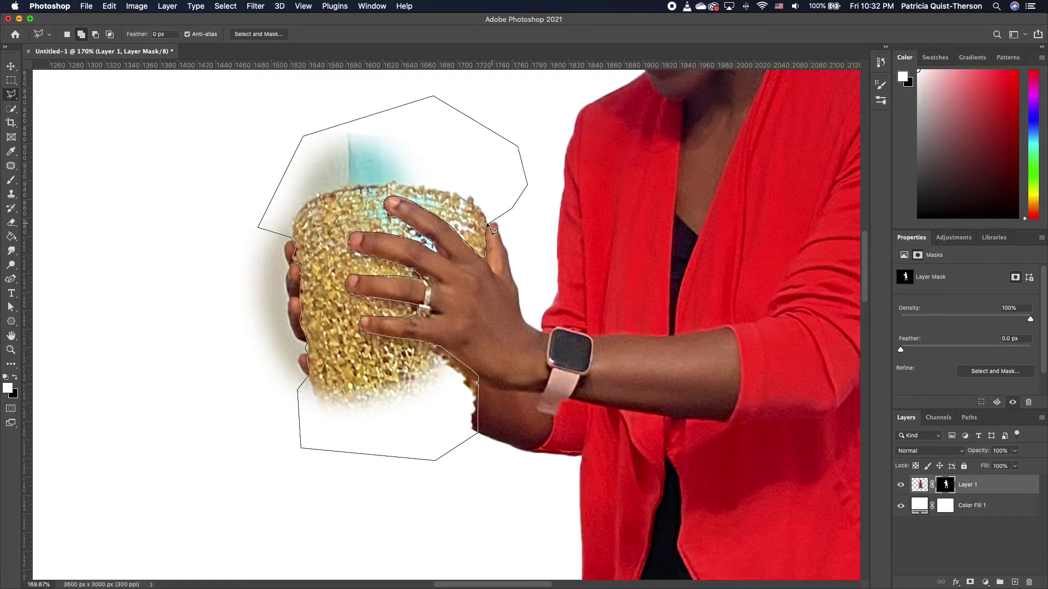
scroll(344, 311, down, 5)
key(x)
key(b)
key(alt+BackSpace)
- Lasso the stray fingertips at the vase edge, fill them black on the mask, and deselect
key(l)
scroll(235, 311, up, 5)
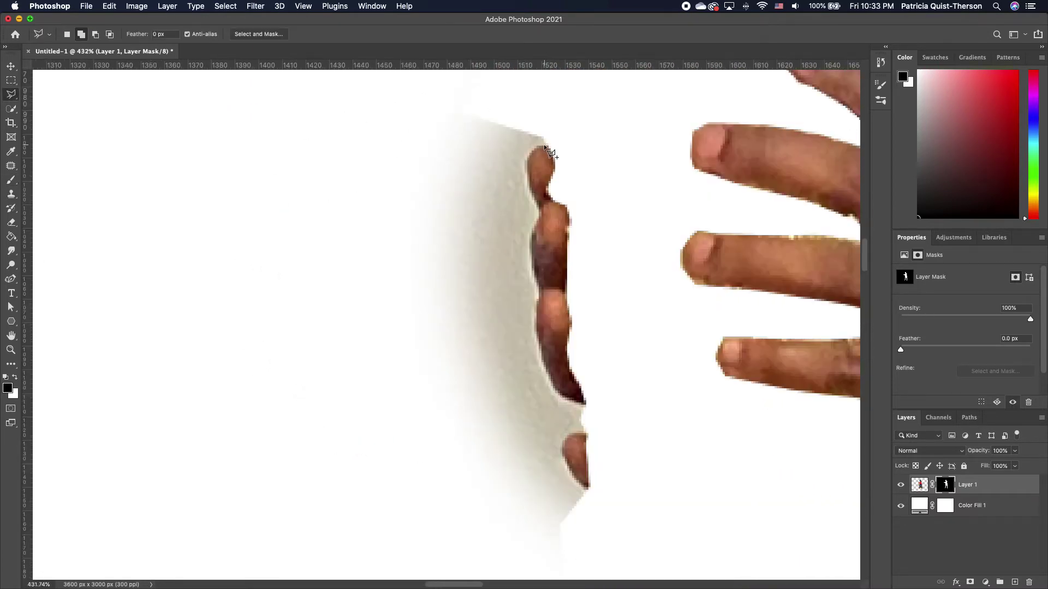
mouse_move(548, 144)
mouse_down()
mouse_move(540, 300)
mouse_move(564, 403)
mouse_move(585, 421)
mouse_move(587, 491)
mouse_move(327, 60)
mouse_move(555, 429)
mouse_up()
scroll(555, 430, down, 5)
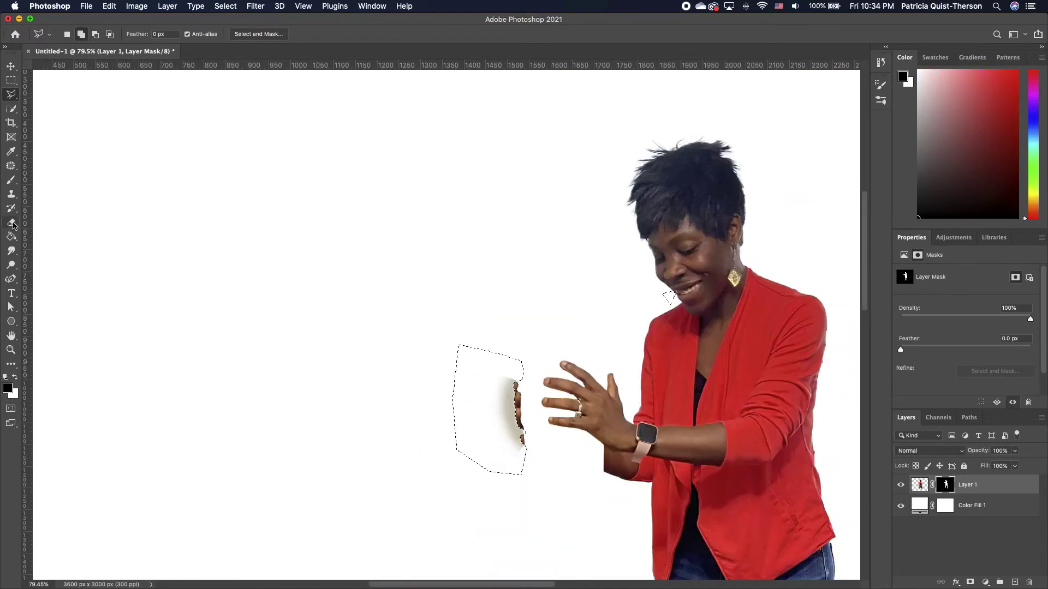
key(b)
key(alt+BackSpace)
key(super+d)
scroll(539, 302, down, 3)
scroll(528, 257, up, 3)
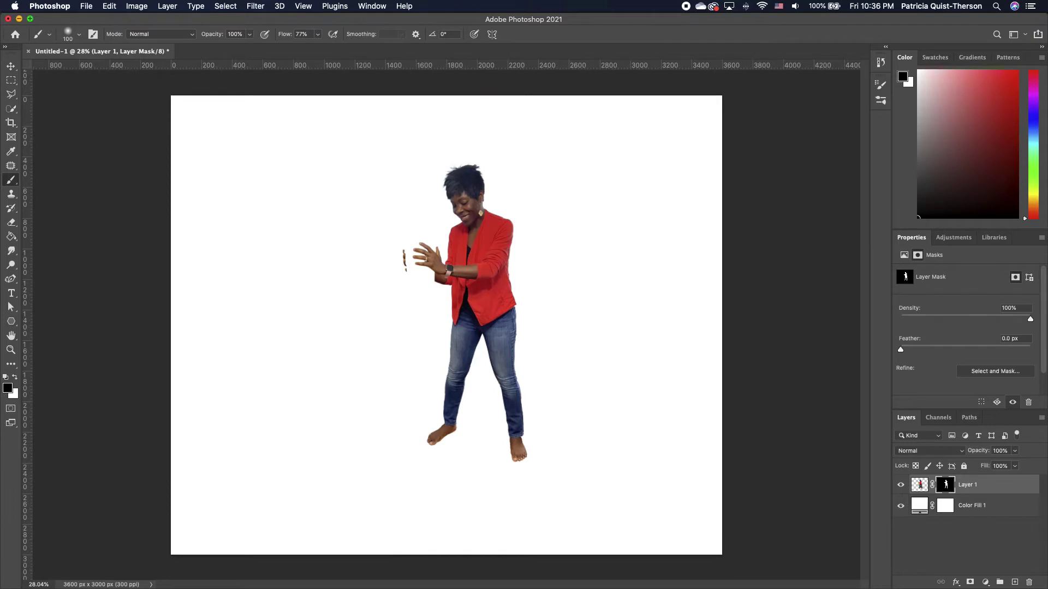
- Place the pencil image, rotate it, and position it beside the woman
drag(371, 409, 328, 245)
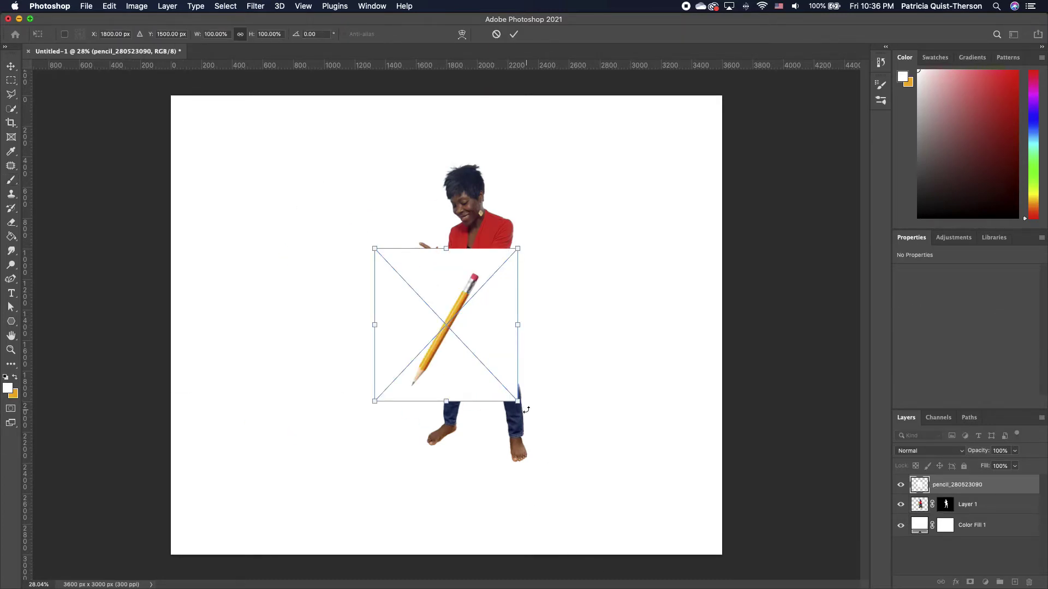
mouse_move(526, 409)
mouse_down()
mouse_move(548, 341)
mouse_move(553, 357)
mouse_up()
drag(478, 371, 377, 320)
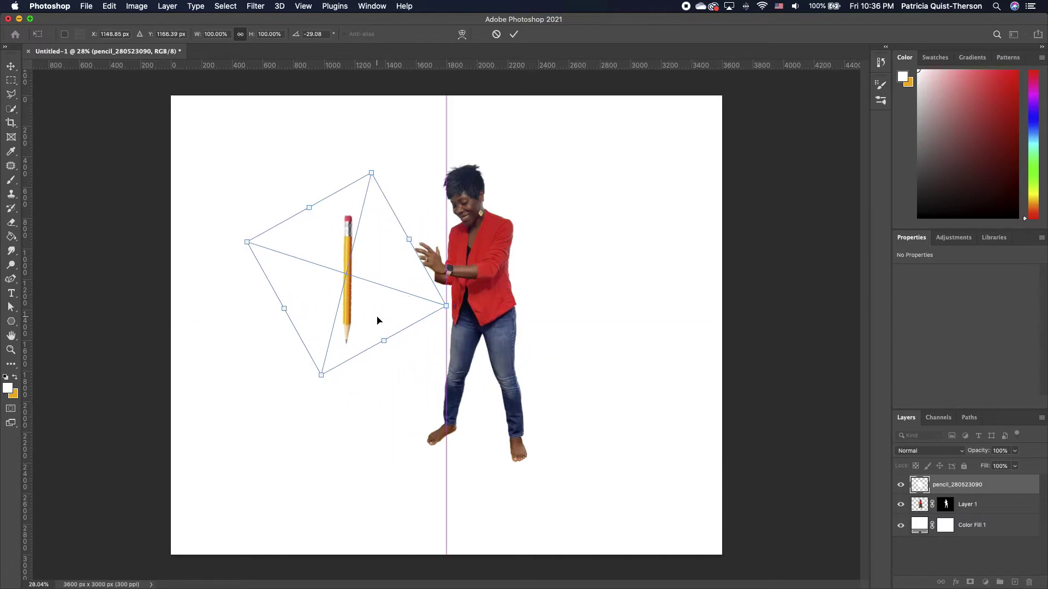
key(Return)
- Scale the pencil to 134%, remove its white background, and move it onto the woman's torso
key(b)
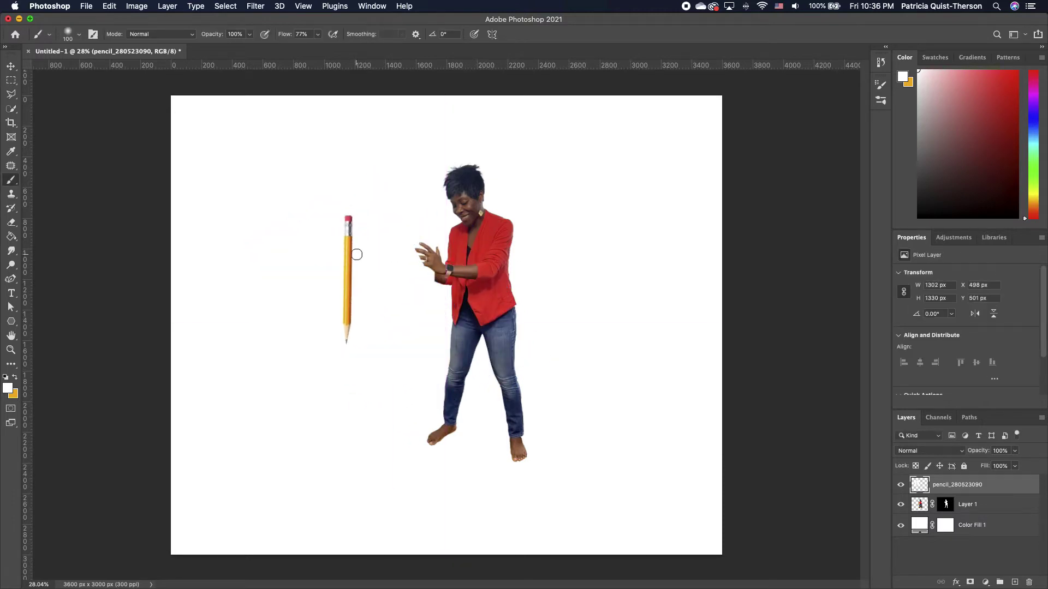
click(11, 66)
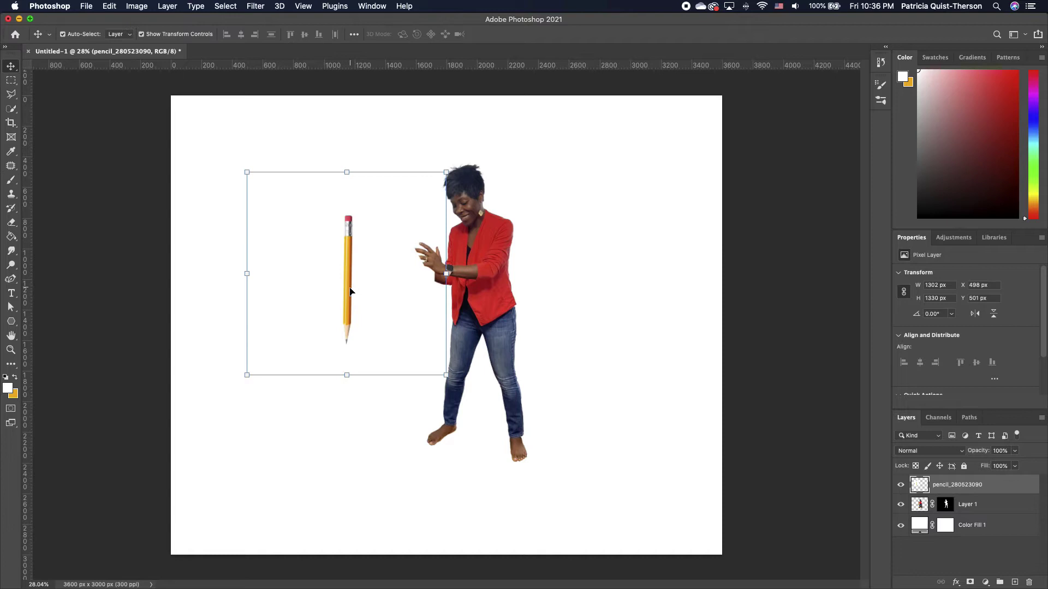
key(super+t)
scroll(997, 331, down, 2)
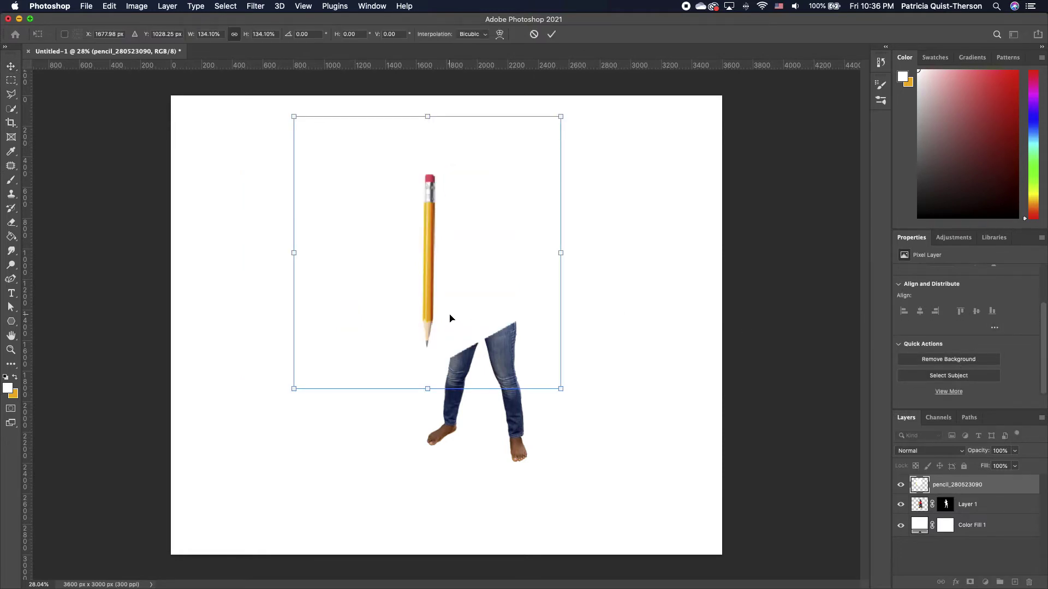
key(Return)
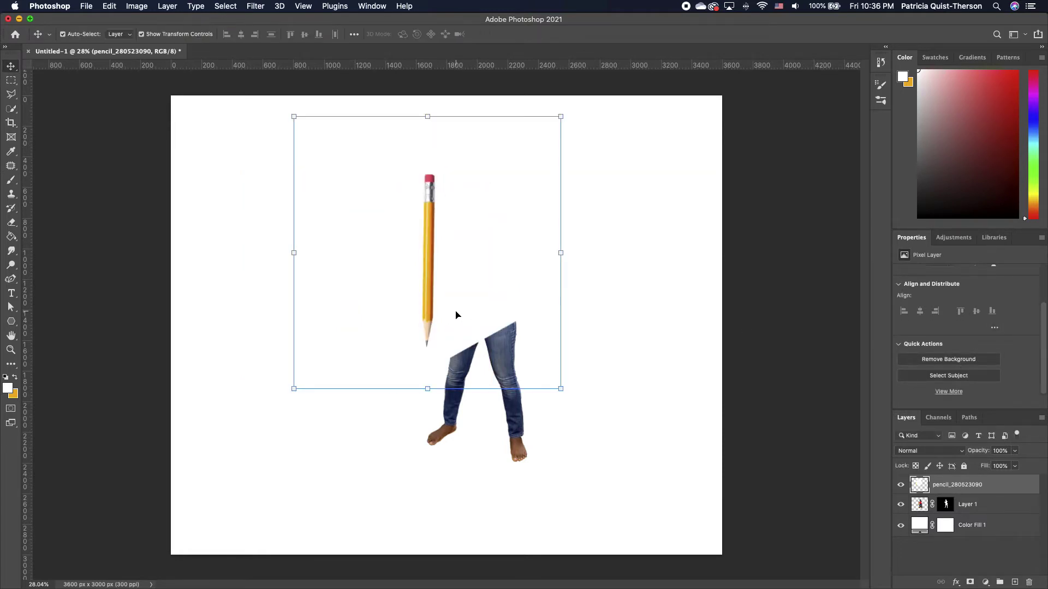
click(950, 360)
mouse_move(426, 283)
mouse_down()
mouse_move(500, 349)
mouse_move(476, 313)
mouse_move(503, 331)
mouse_move(477, 335)
mouse_up()
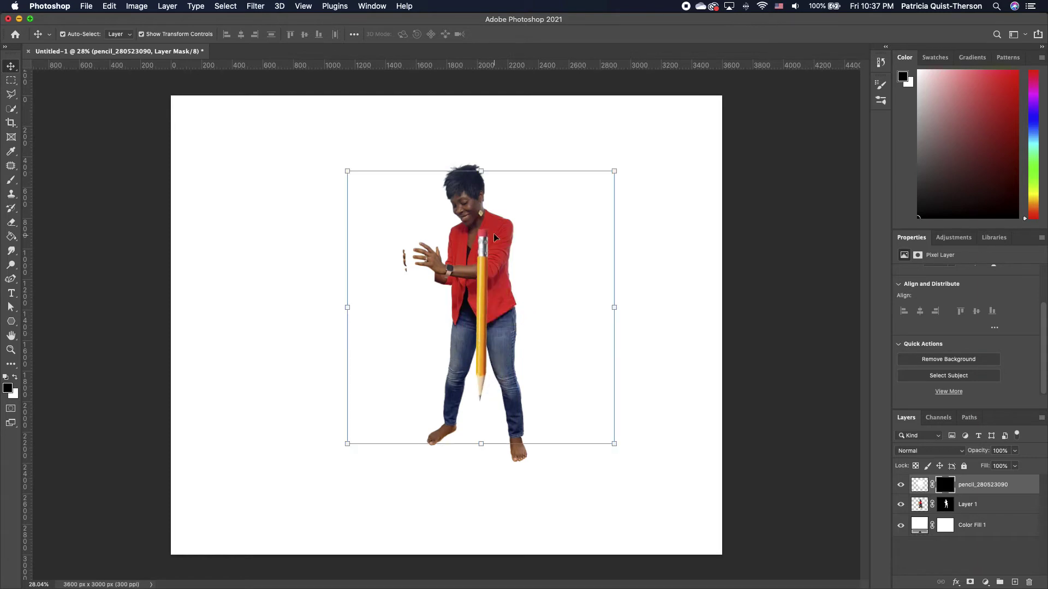
- Zoom in and draw a thin Polygonal Lasso strip along the ferrule's left edge
scroll(493, 232, up, 5)
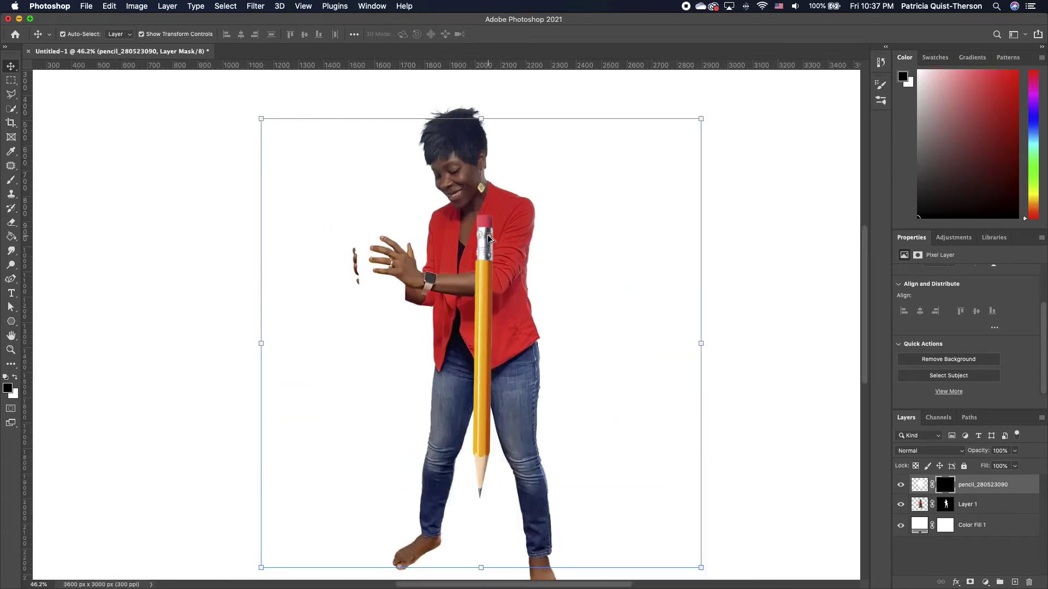
scroll(477, 239, up, 5)
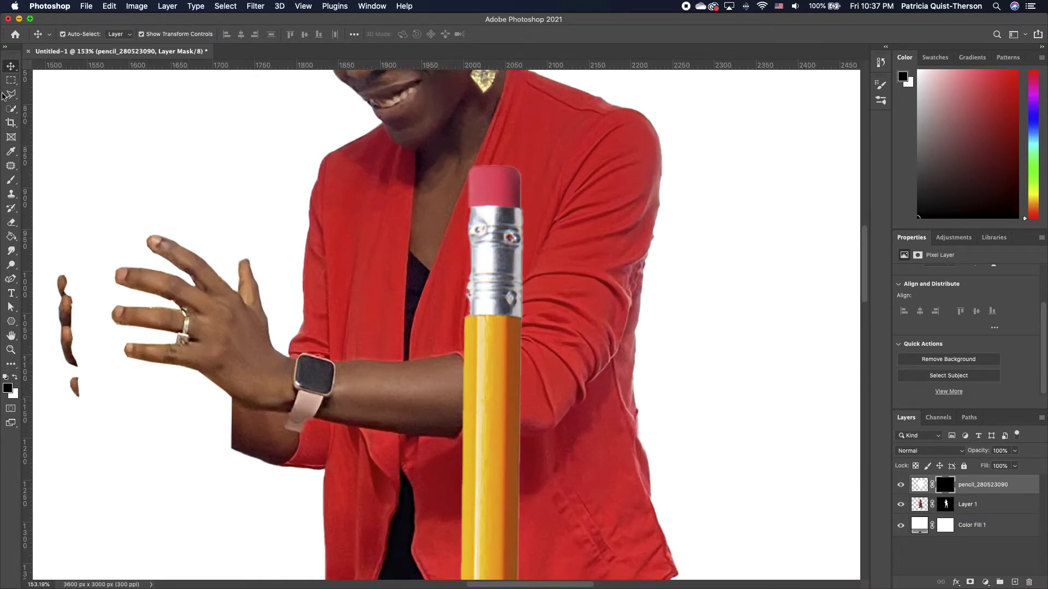
click(11, 94)
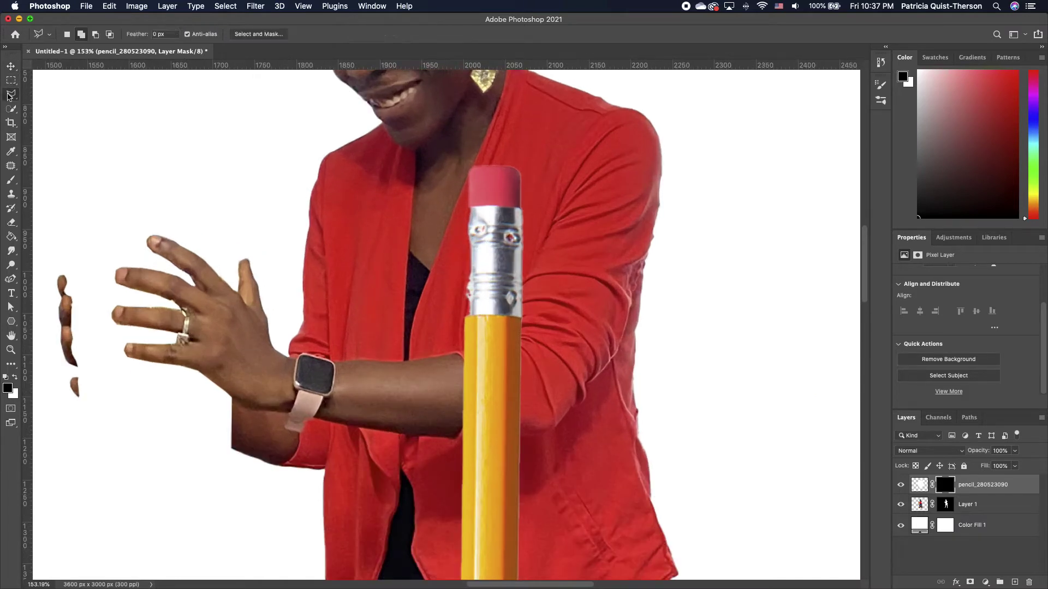
click(466, 208)
click(472, 316)
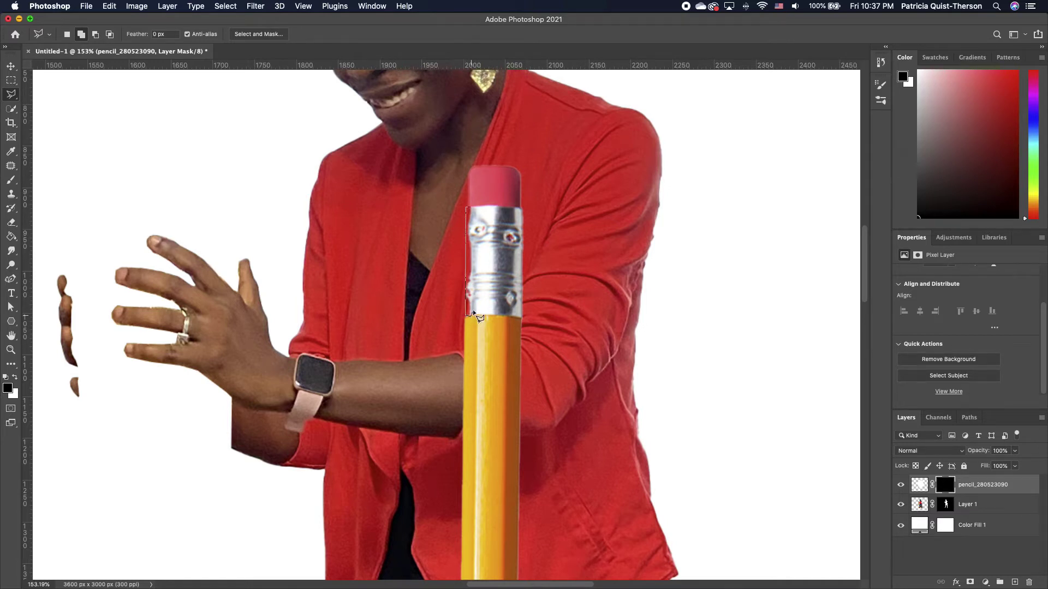
click(467, 207)
- Target the pencil layer's mask with the Brush tool and white as the painting colour
click(945, 485)
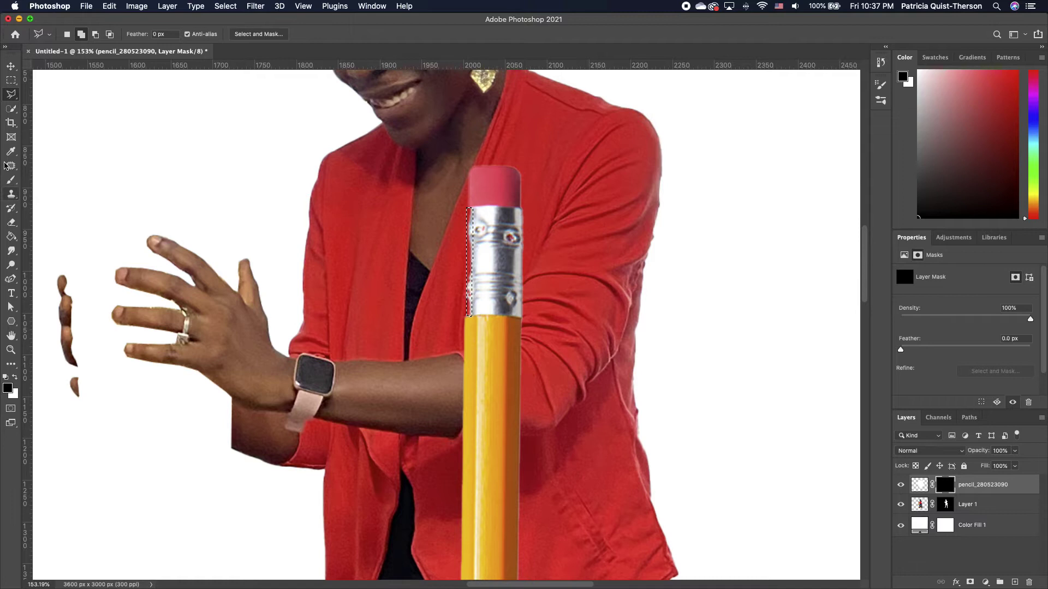
click(11, 180)
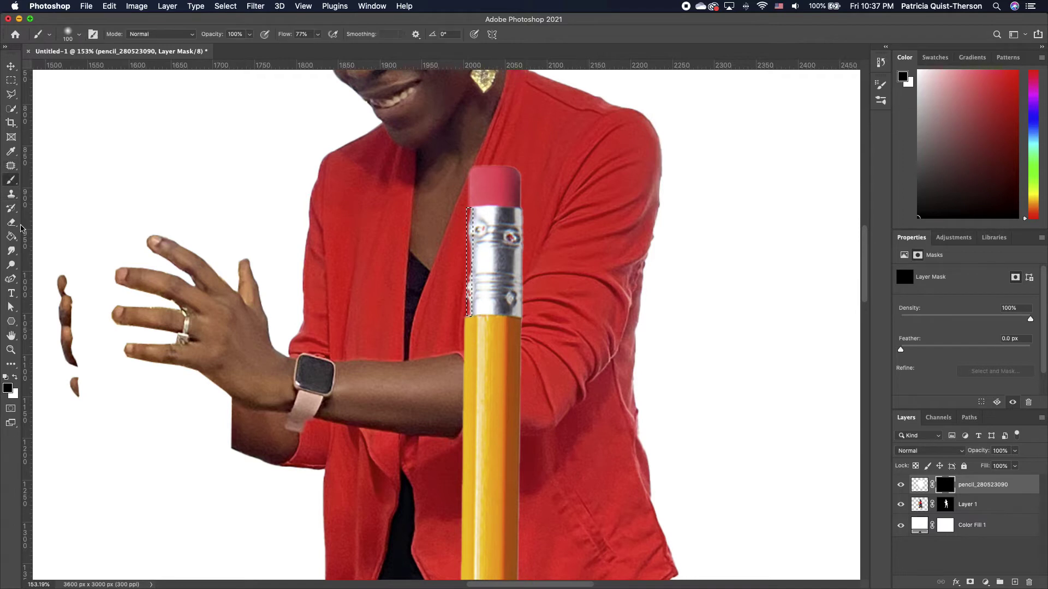
click(15, 377)
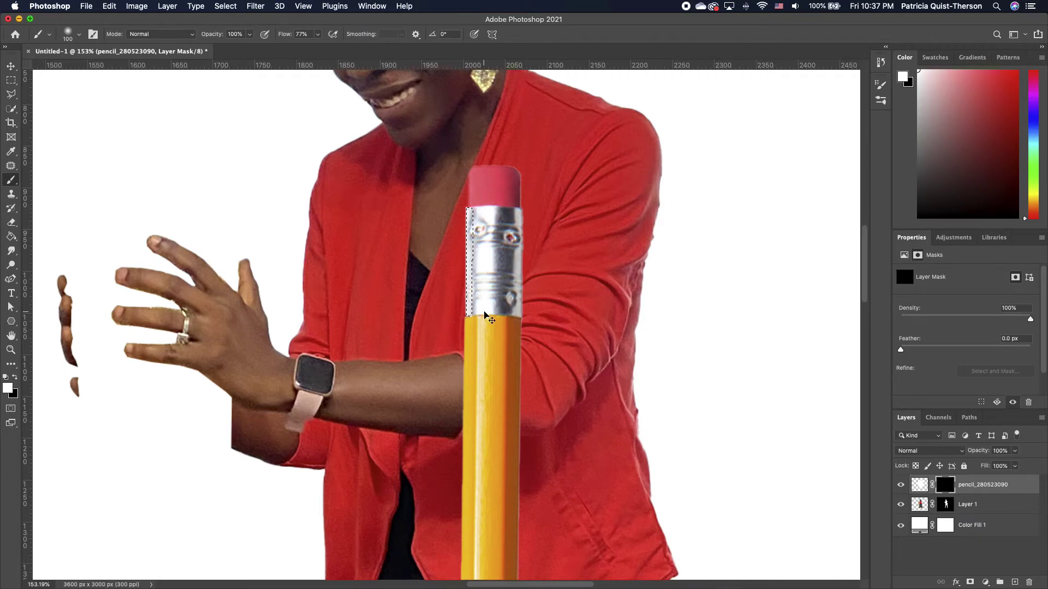
scroll(485, 315, down, 5)
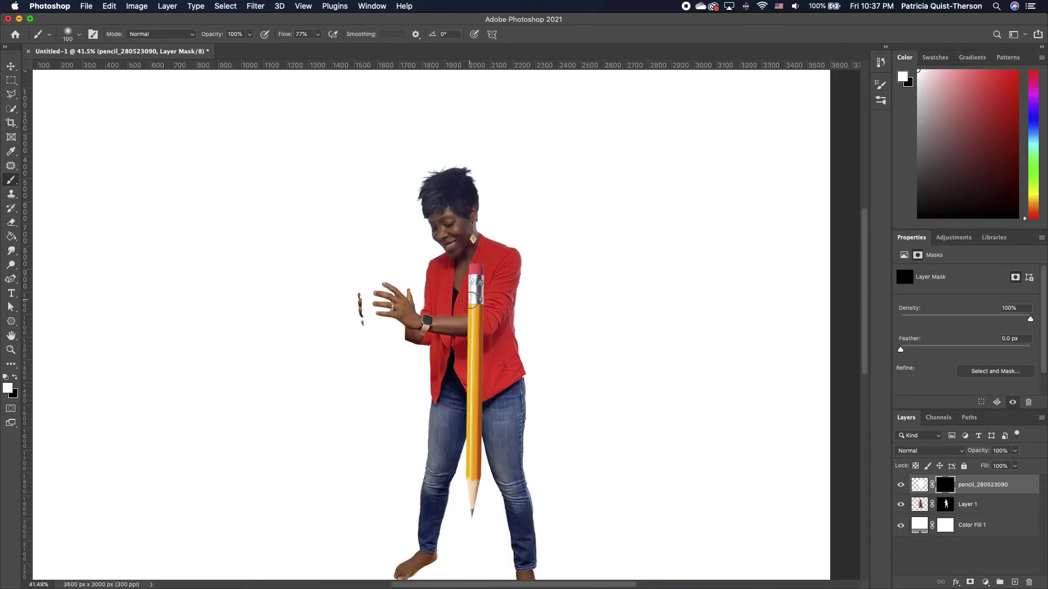
- Move the pencil beside the woman's hand and tilt it to about 11 degrees
click(12, 67)
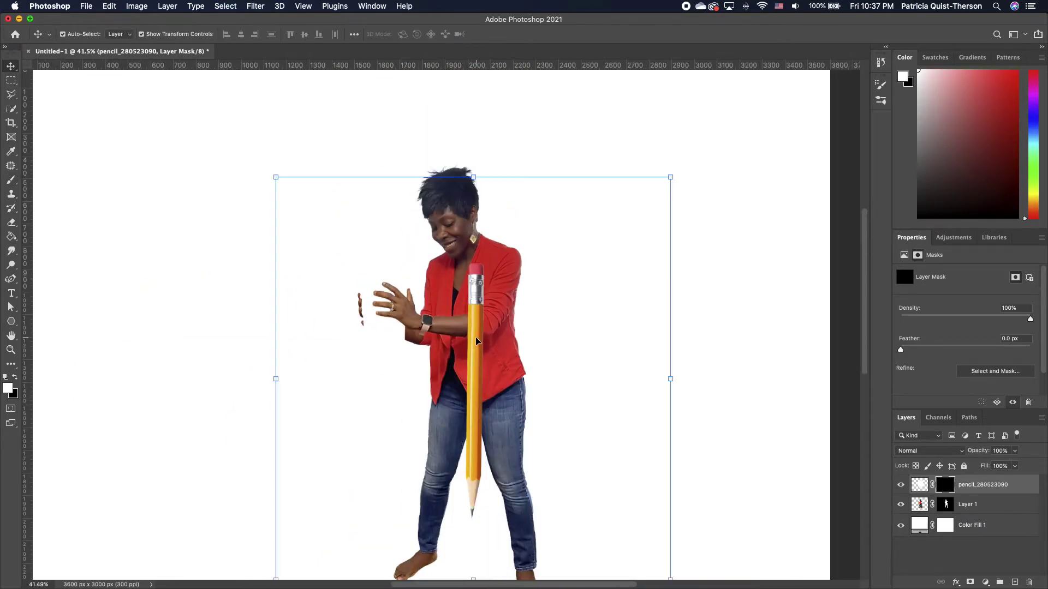
mouse_move(479, 416)
mouse_down()
mouse_move(371, 321)
mouse_move(379, 373)
mouse_up()
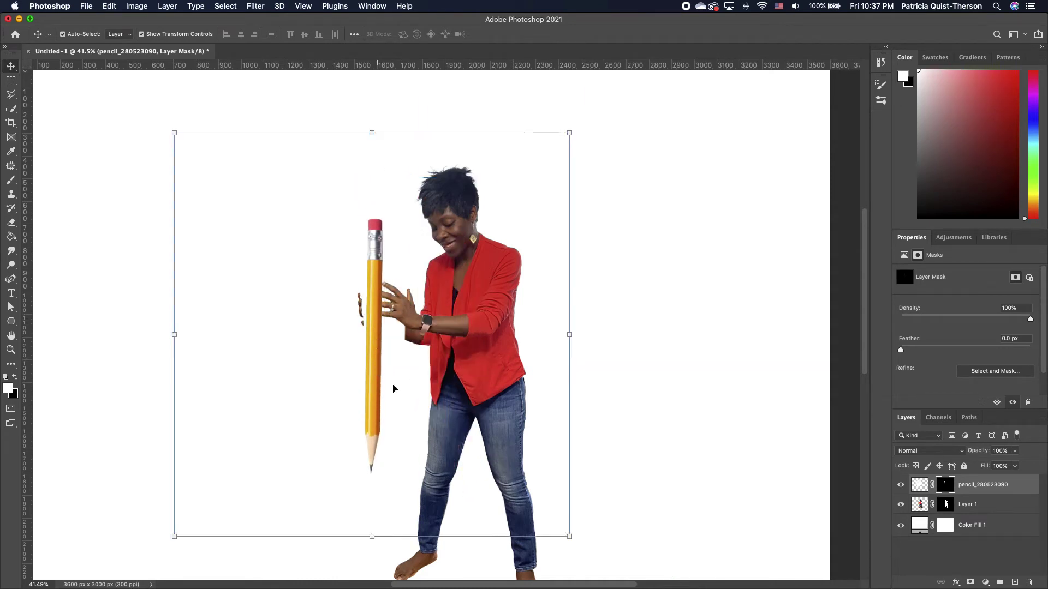
drag(574, 547, 581, 540)
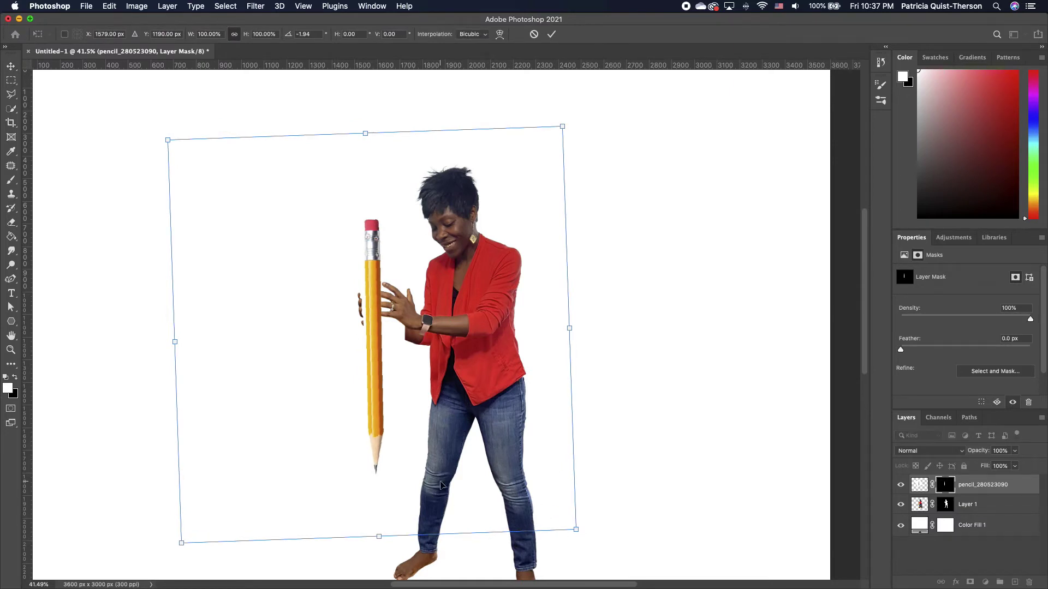
scroll(453, 448, down, 3)
scroll(487, 475, down, 2)
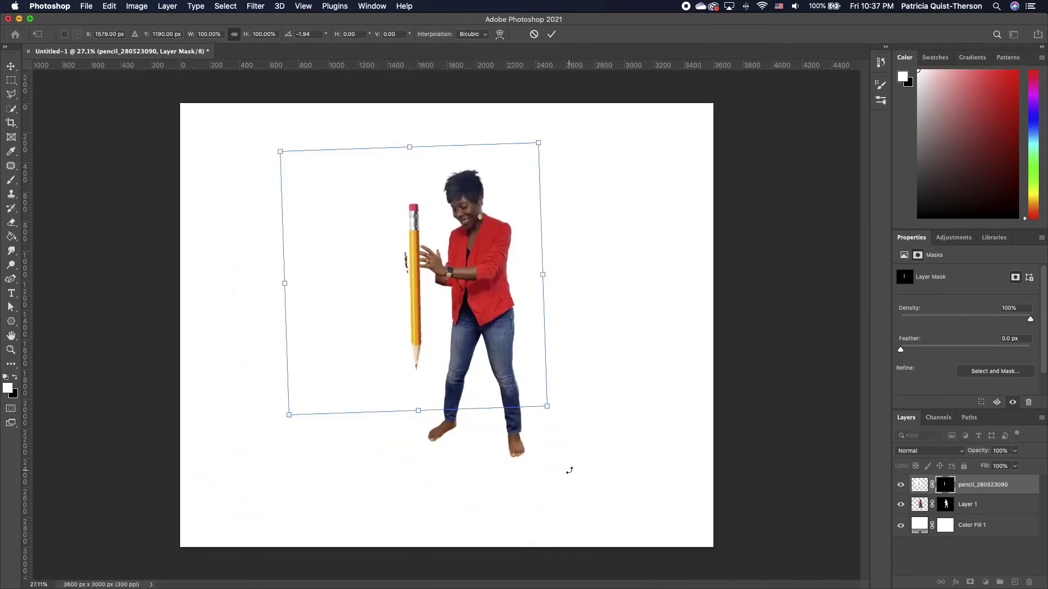
drag(570, 437, 536, 482)
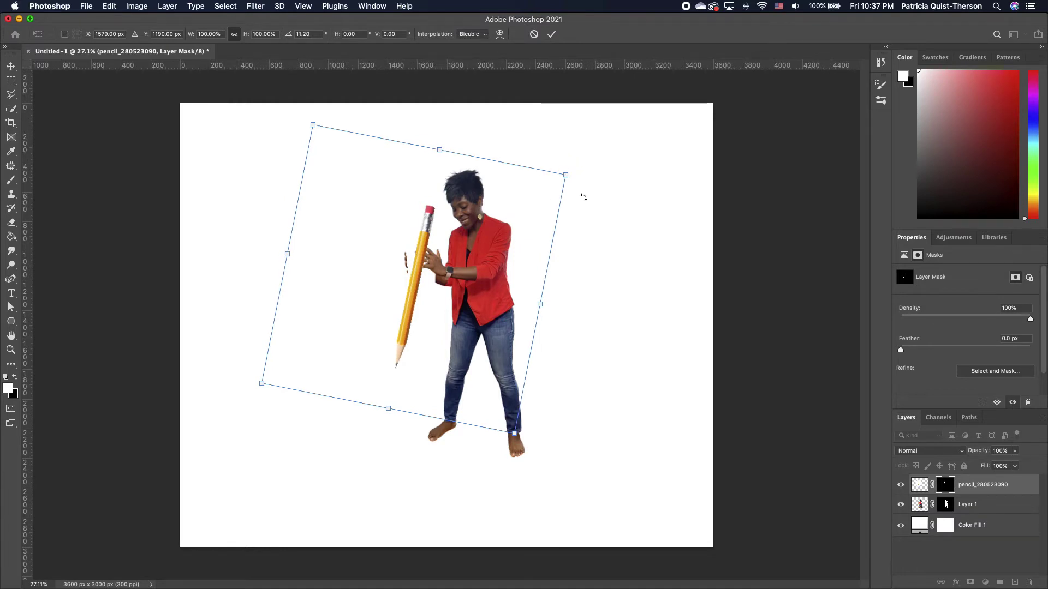
- Enlarge, narrow, and straighten the pencil upright between her hands, then commit the transform
mouse_move(563, 174)
mouse_down()
mouse_move(645, 144)
mouse_move(943, 104)
mouse_up()
mouse_move(633, 289)
mouse_down()
mouse_move(402, 369)
mouse_move(404, 346)
mouse_up()
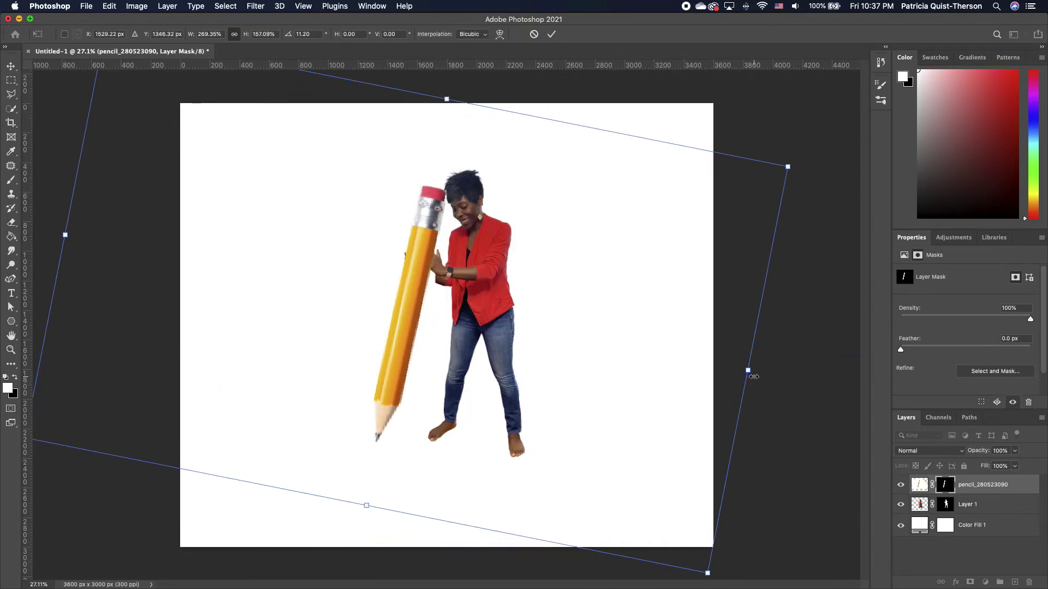
mouse_move(751, 376)
mouse_down()
mouse_move(684, 345)
mouse_move(540, 330)
mouse_up()
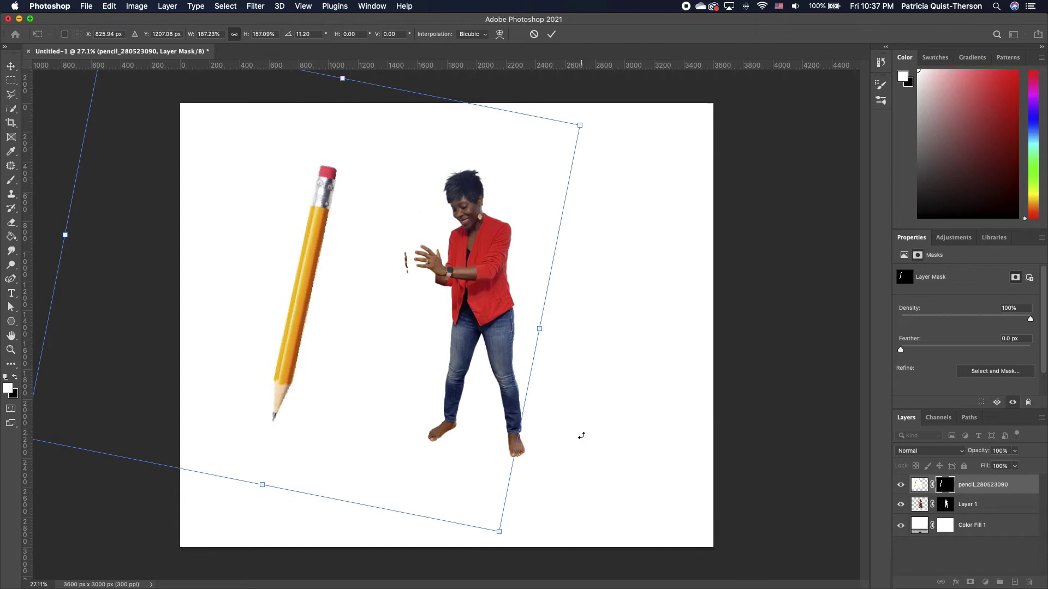
drag(553, 536, 615, 460)
mouse_move(316, 334)
mouse_down()
mouse_move(416, 351)
mouse_move(424, 367)
mouse_move(434, 356)
mouse_up()
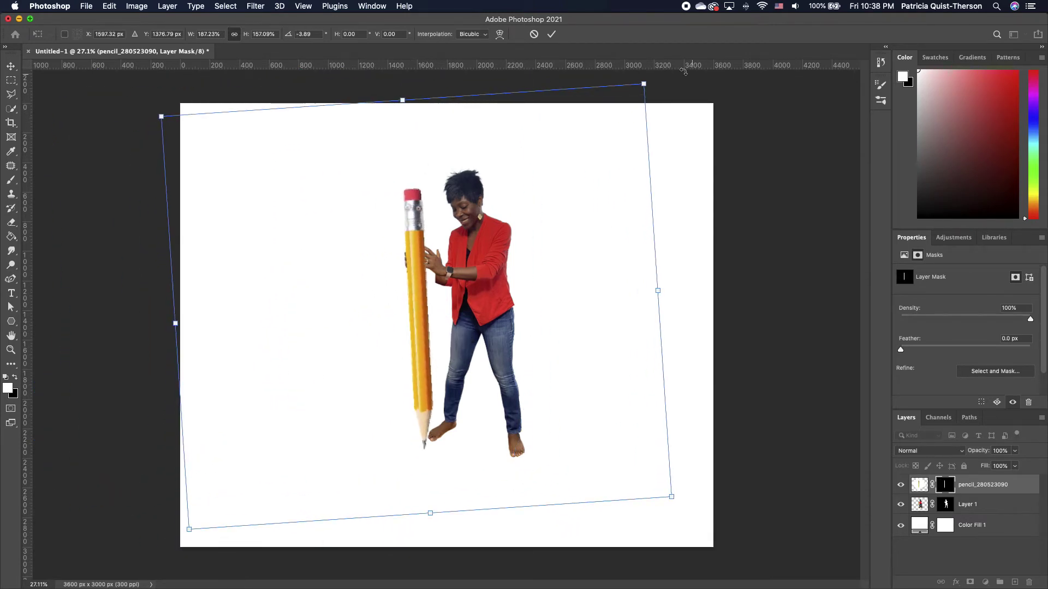
mouse_move(644, 85)
mouse_down()
mouse_move(728, 43)
mouse_move(736, 5)
mouse_up()
drag(463, 296, 421, 342)
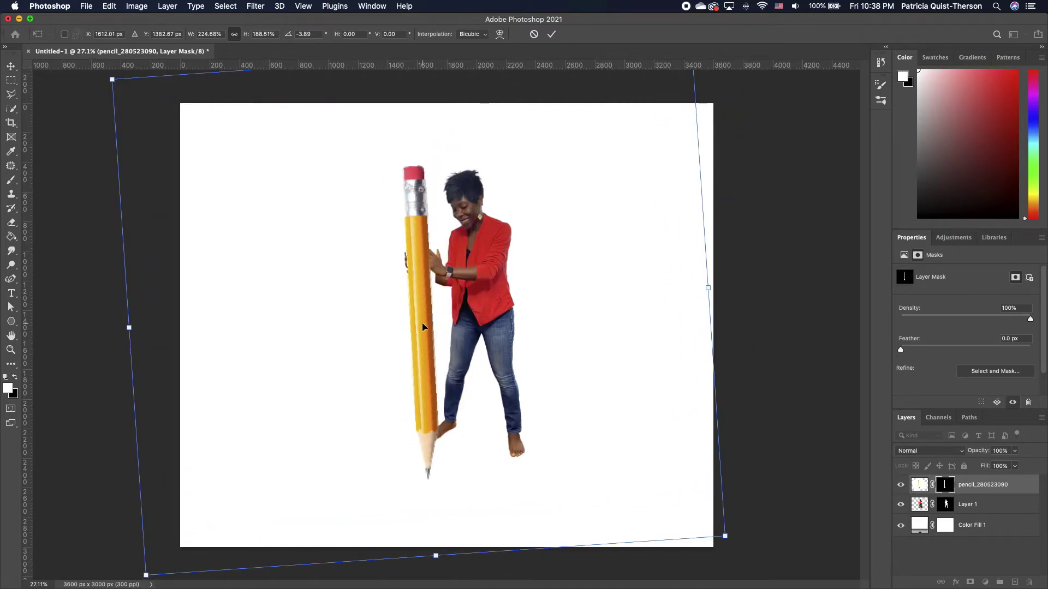
key(Return)
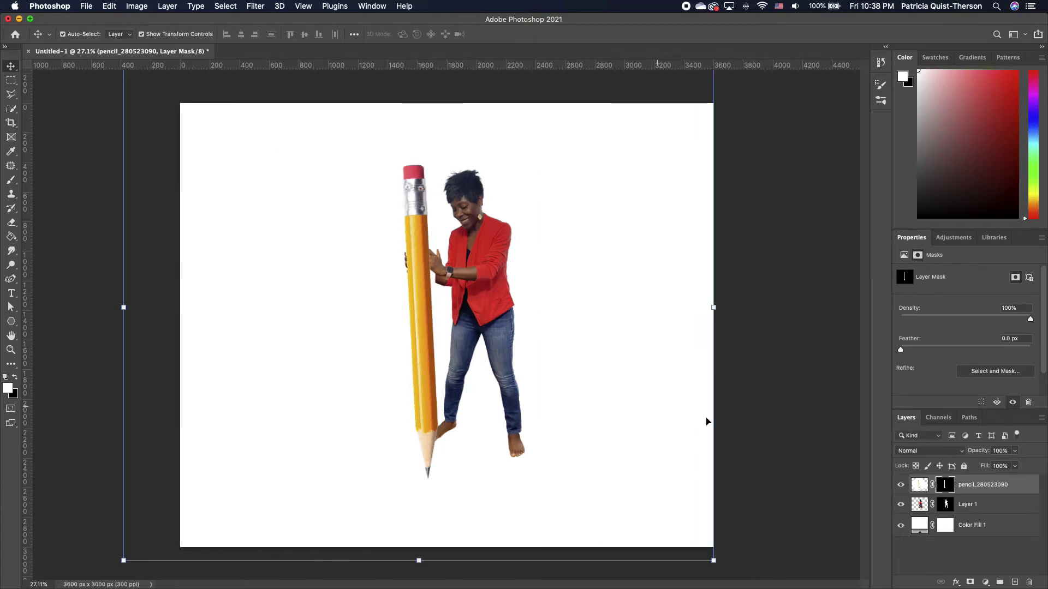
- Move the pencil layer below Layer 1 and apply Layer 1's mask permanently
mouse_move(948, 487)
mouse_down()
mouse_move(971, 505)
mouse_move(955, 502)
mouse_up()
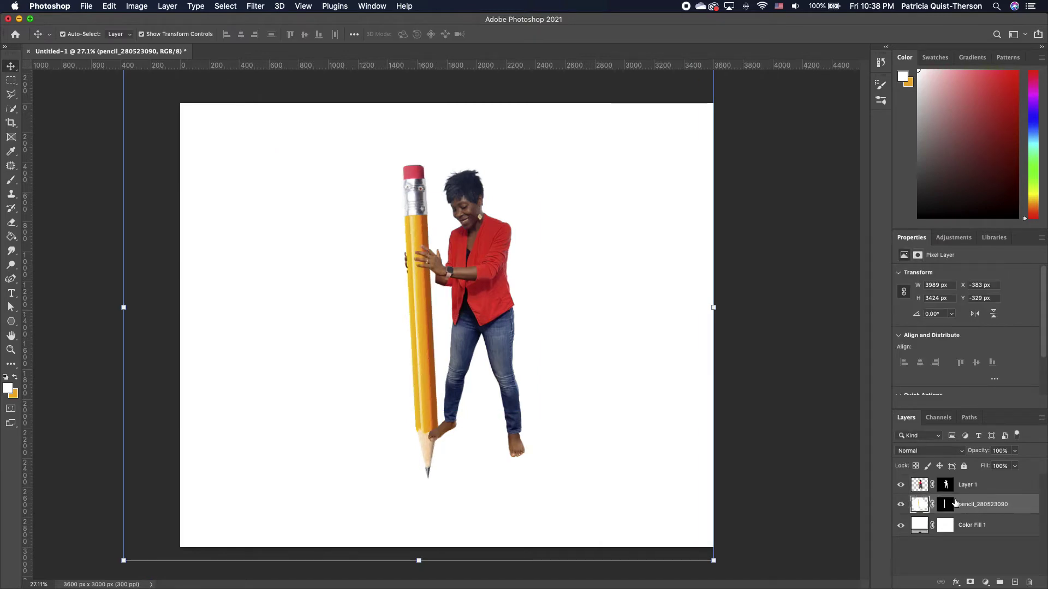
click(427, 273)
key(m)
scroll(403, 248, up, 4)
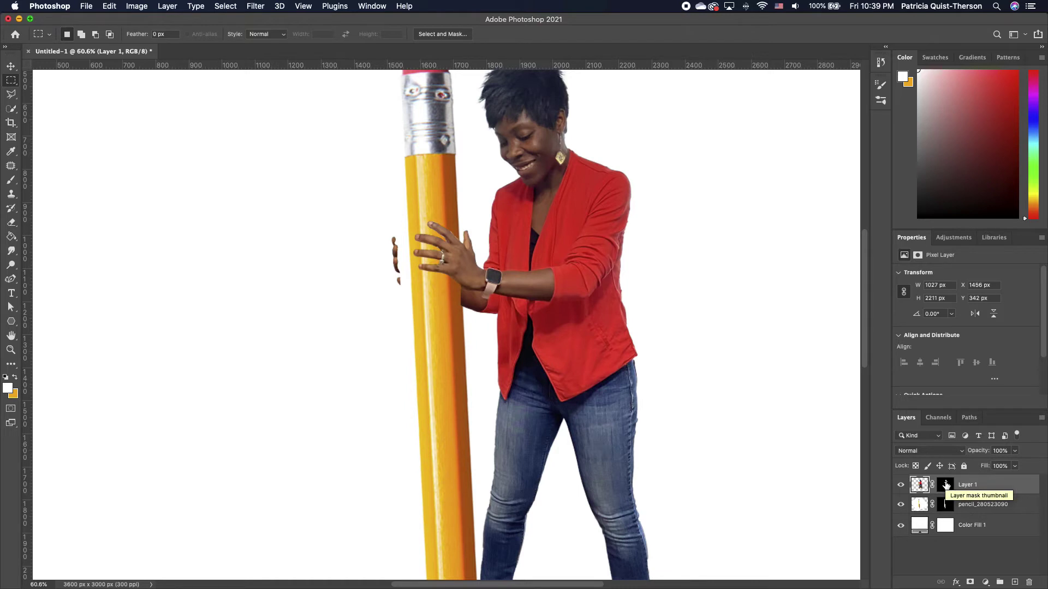
right_click(946, 484)
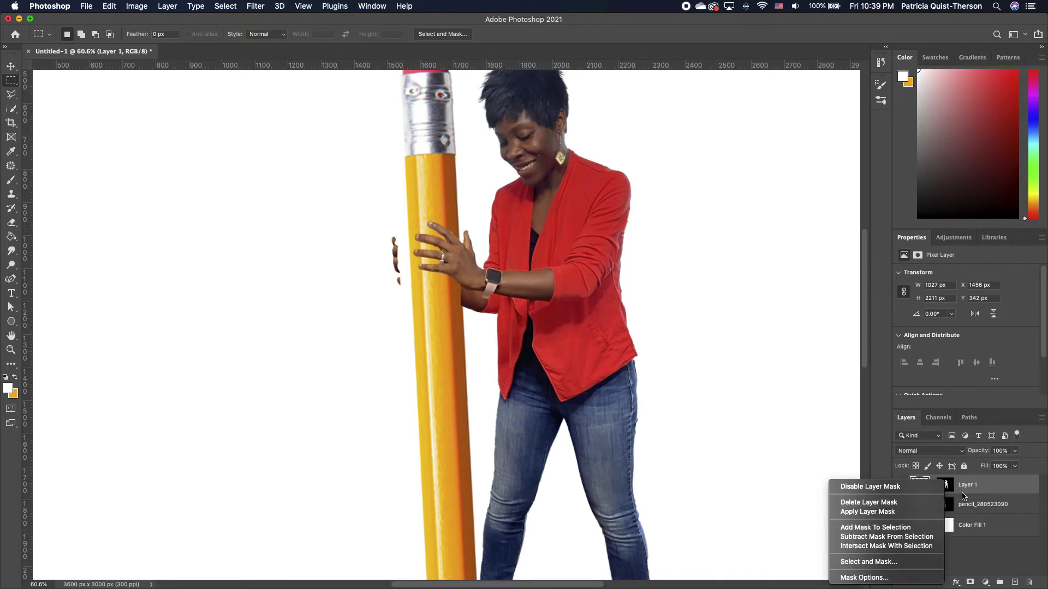
click(879, 514)
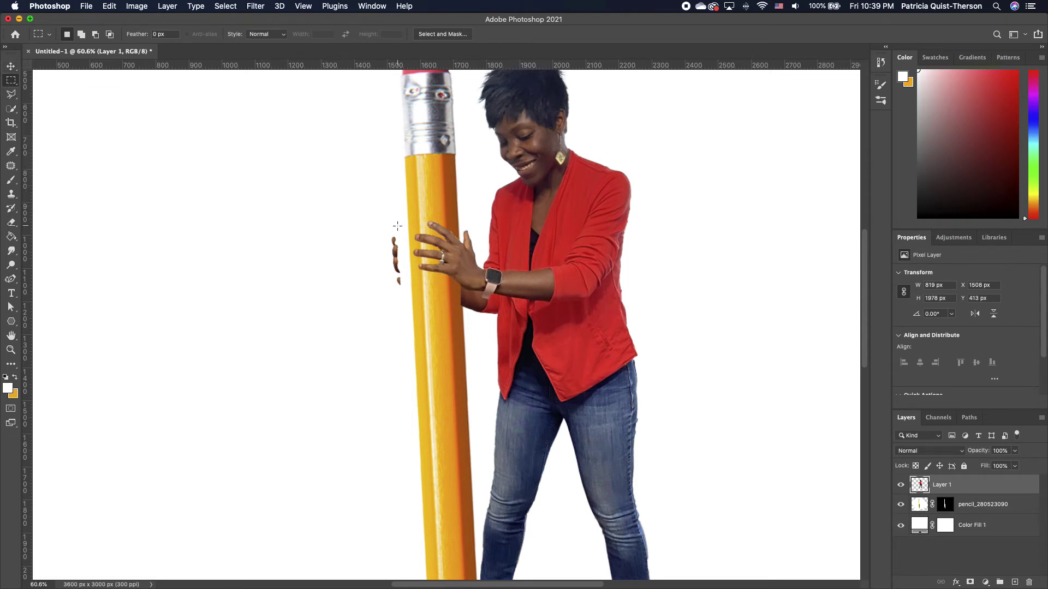
- Marquee the hand fragments left of the pencil and copy them to Layer 2
drag(384, 227, 405, 295)
right_click(390, 249)
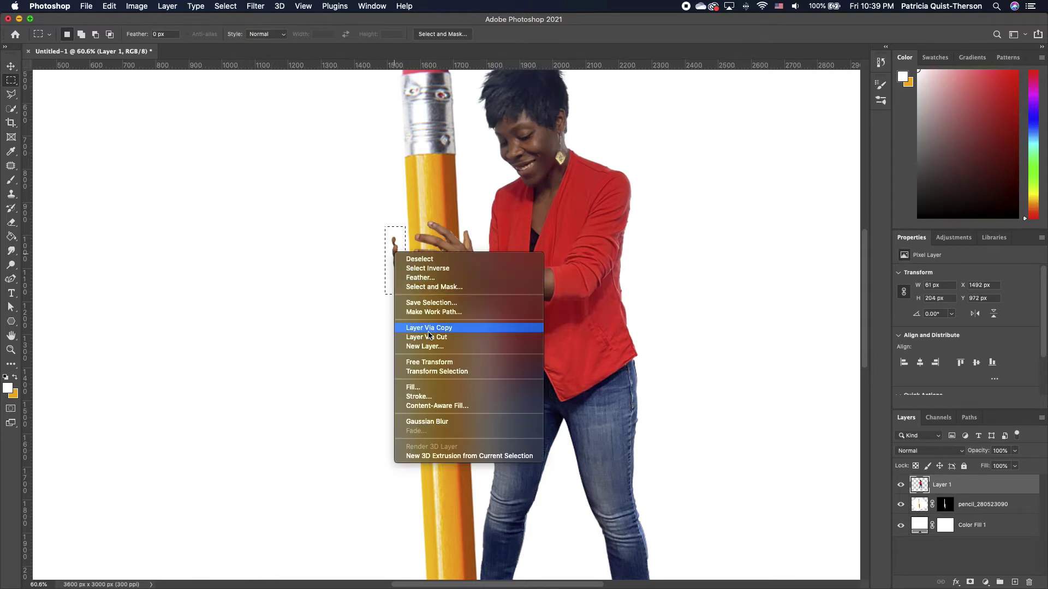
click(431, 328)
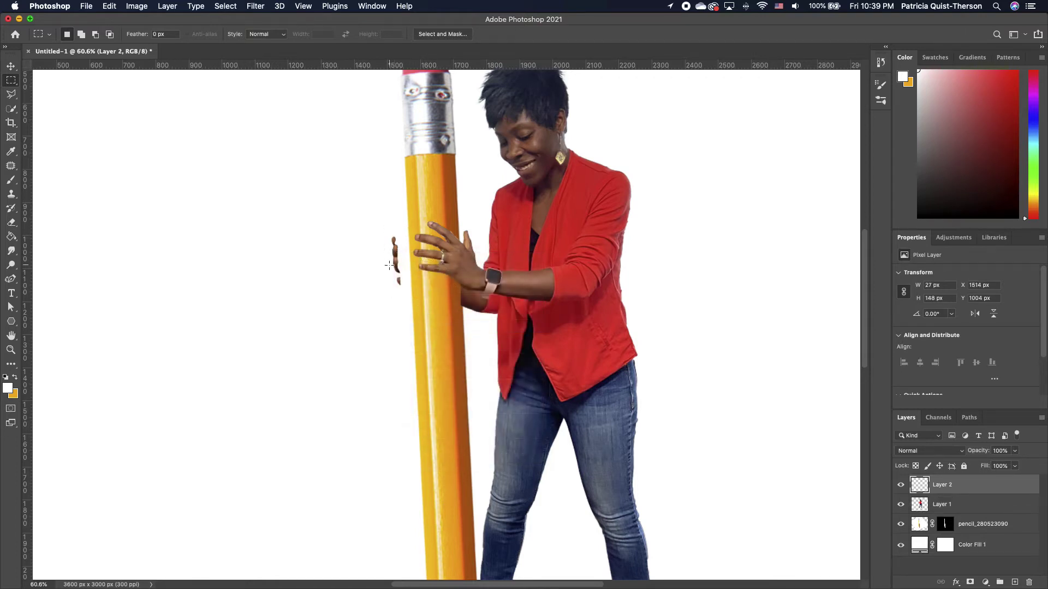
- Shift the copied fingertips on Layer 2 right against the pencil's left edge
click(11, 66)
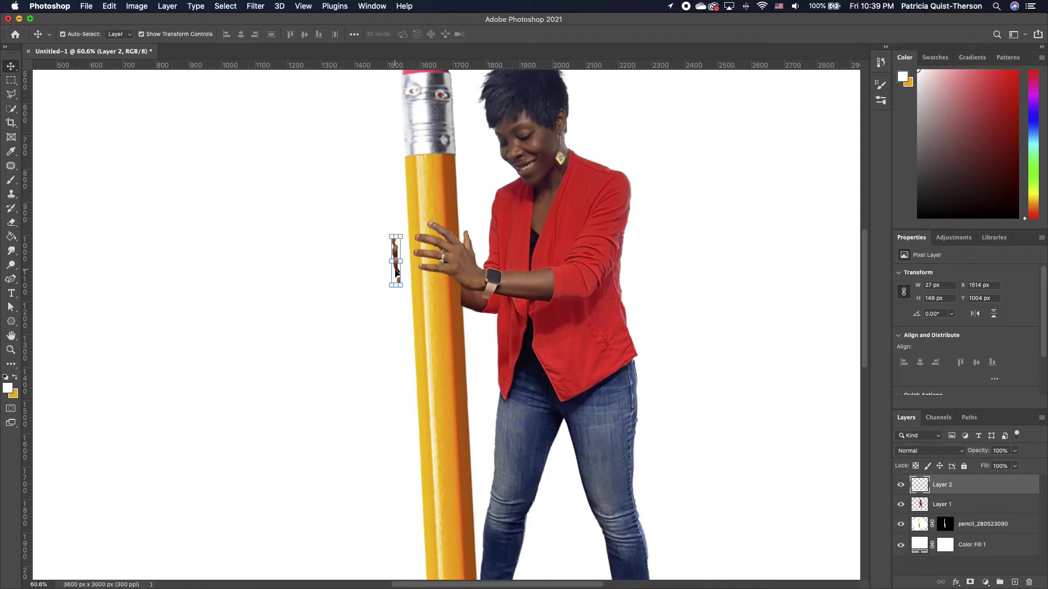
drag(396, 271, 415, 301)
key(super+t)
key(Return)
click(679, 312)
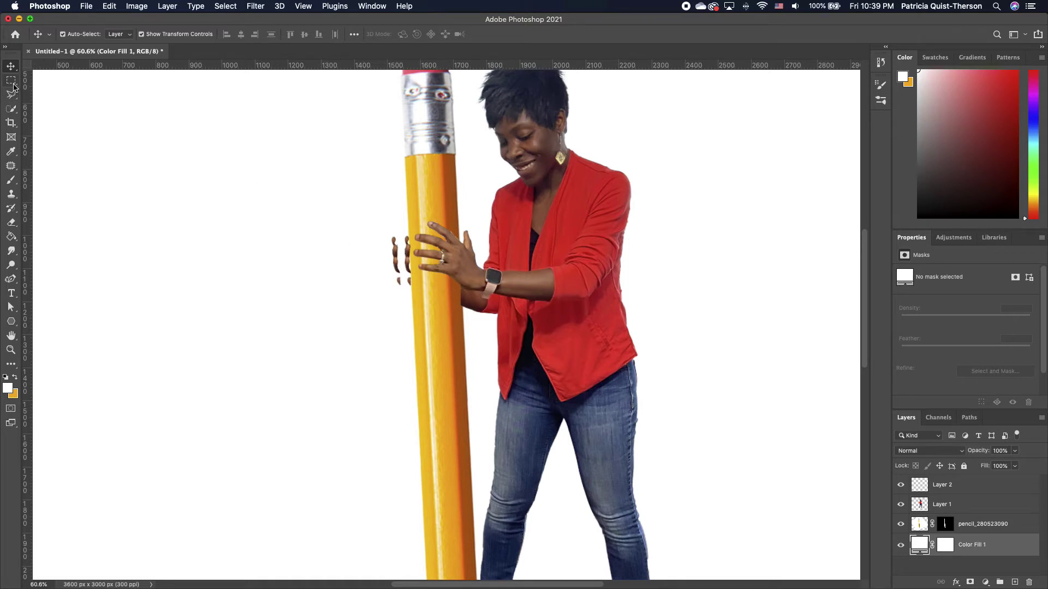
- Marquee the stray fingers left of the pencil, erase them from Layer 1, and deselect
click(11, 81)
mouse_move(371, 228)
mouse_down()
mouse_move(403, 281)
mouse_move(404, 311)
mouse_up()
key(e)
click(948, 505)
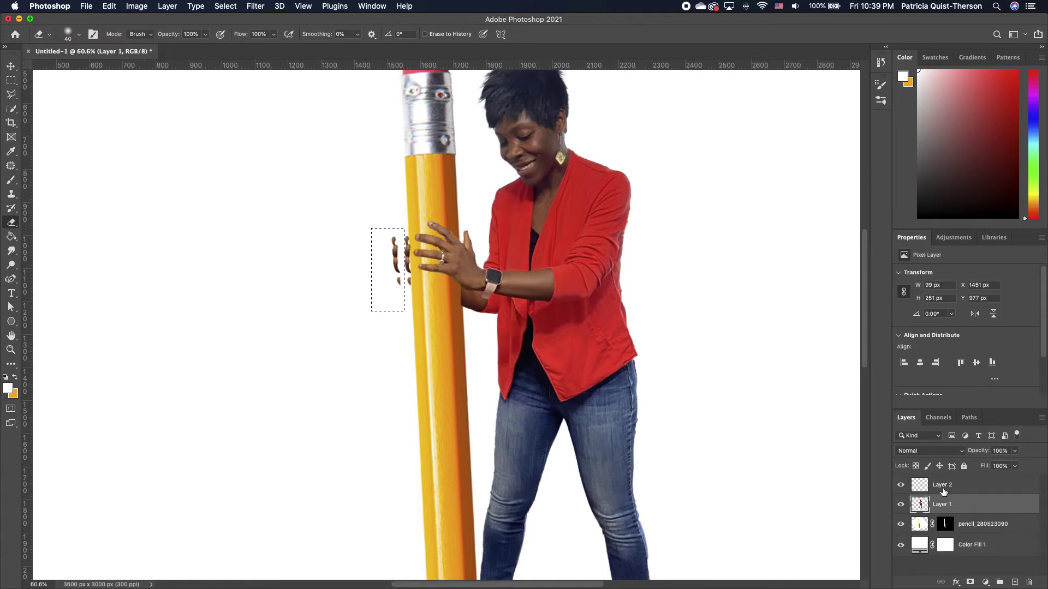
mouse_move(379, 265)
mouse_down()
mouse_move(405, 276)
mouse_move(397, 275)
mouse_move(401, 218)
mouse_move(396, 287)
mouse_up()
key(super+d)
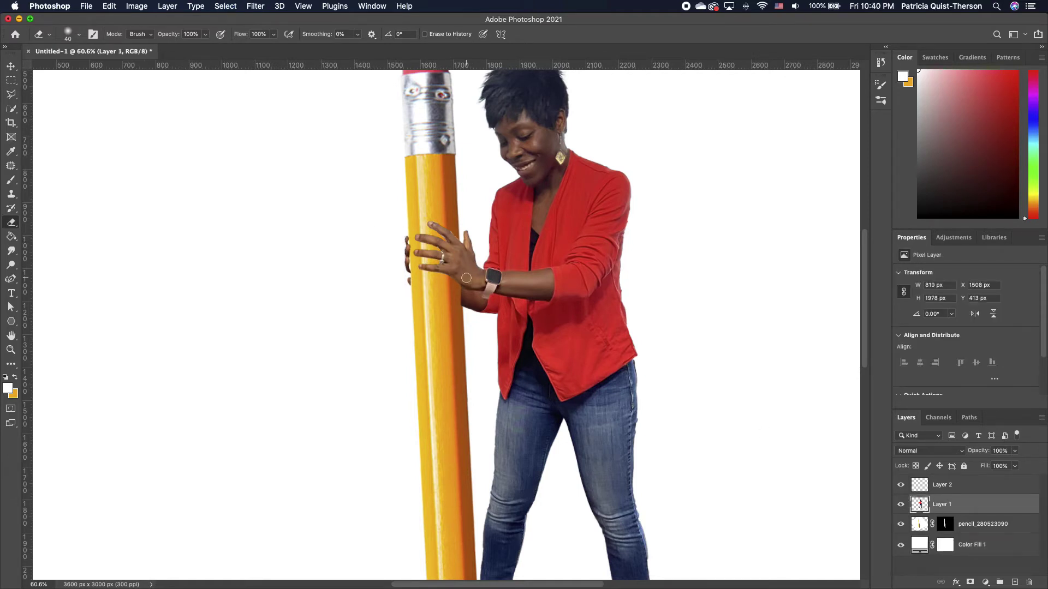
- Rotate the pencil layer about 9° and nudge it slightly left and down into her grip
scroll(440, 299, down, 10)
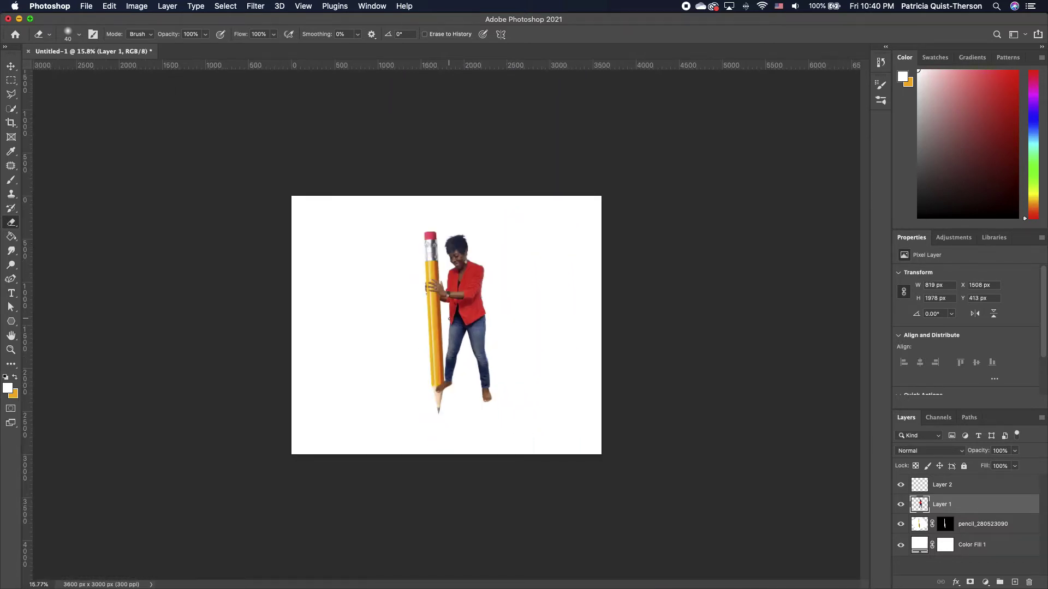
scroll(449, 318, up, 4)
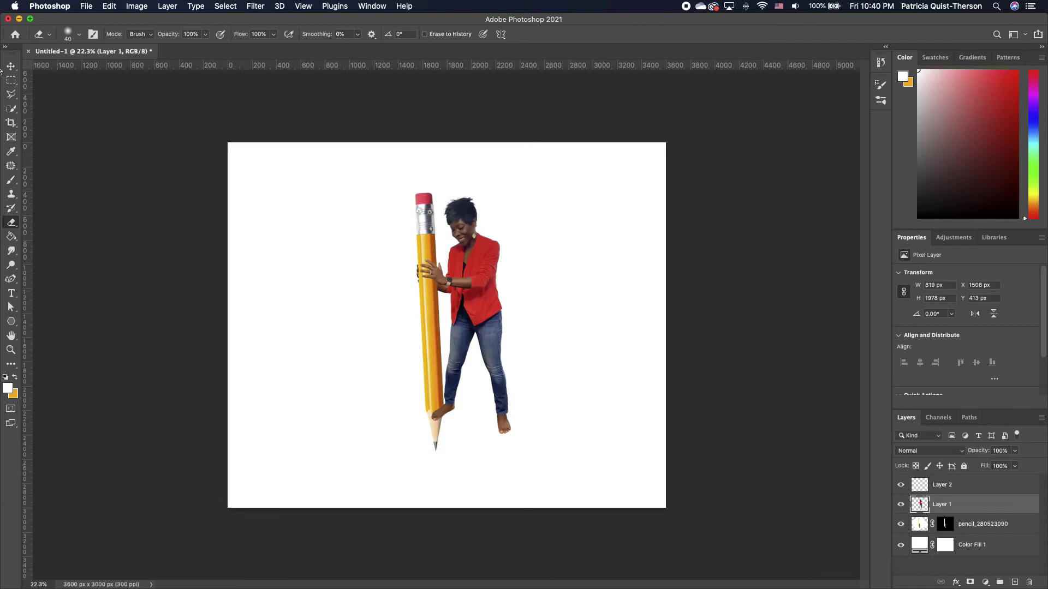
click(10, 66)
click(429, 328)
drag(673, 511, 623, 554)
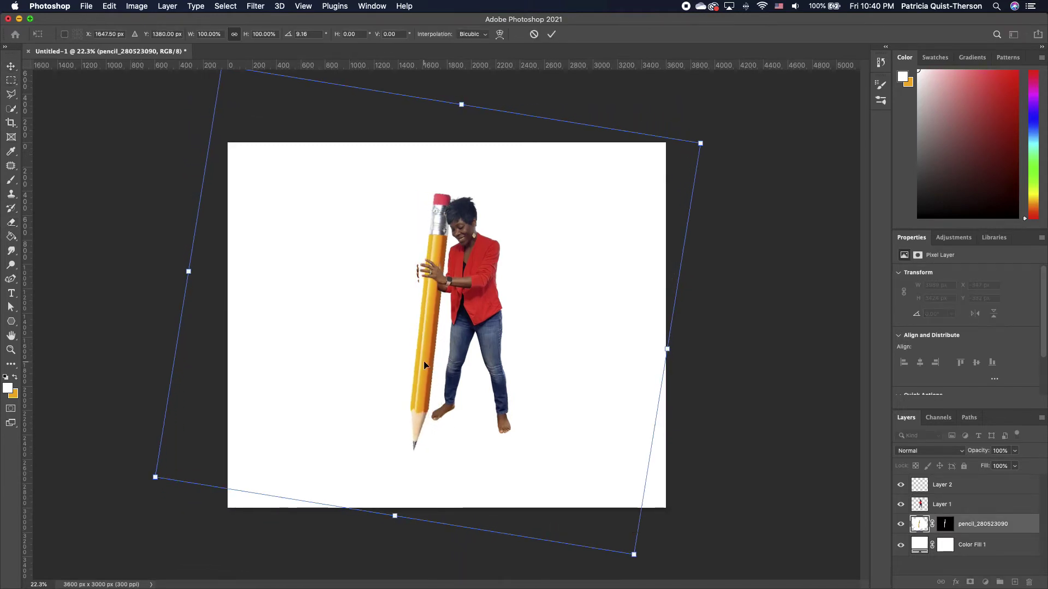
mouse_move(423, 361)
mouse_down()
mouse_move(414, 364)
mouse_move(426, 369)
mouse_up()
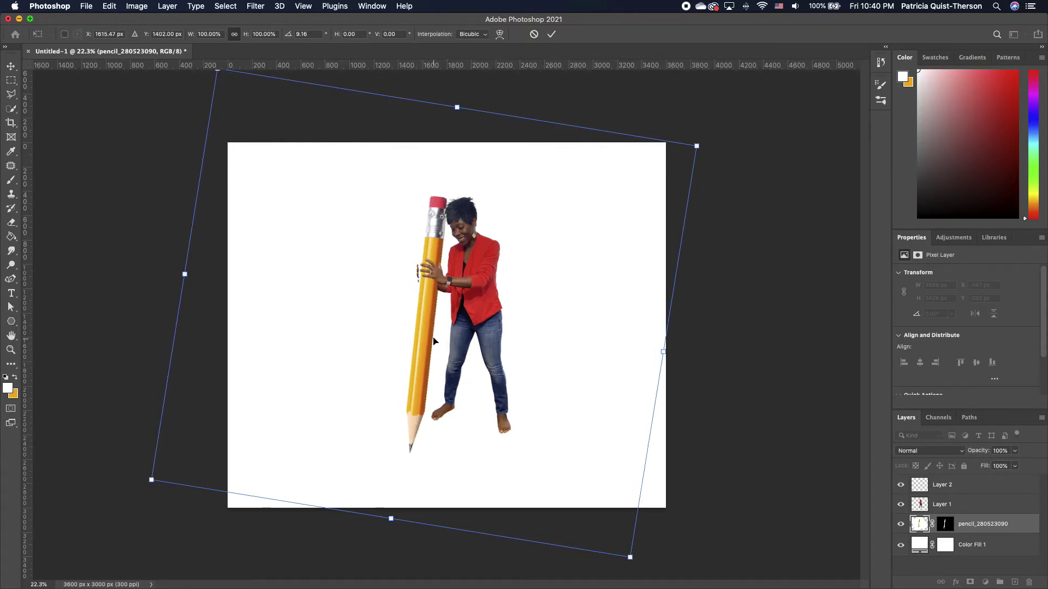
key(Return)
click(613, 330)
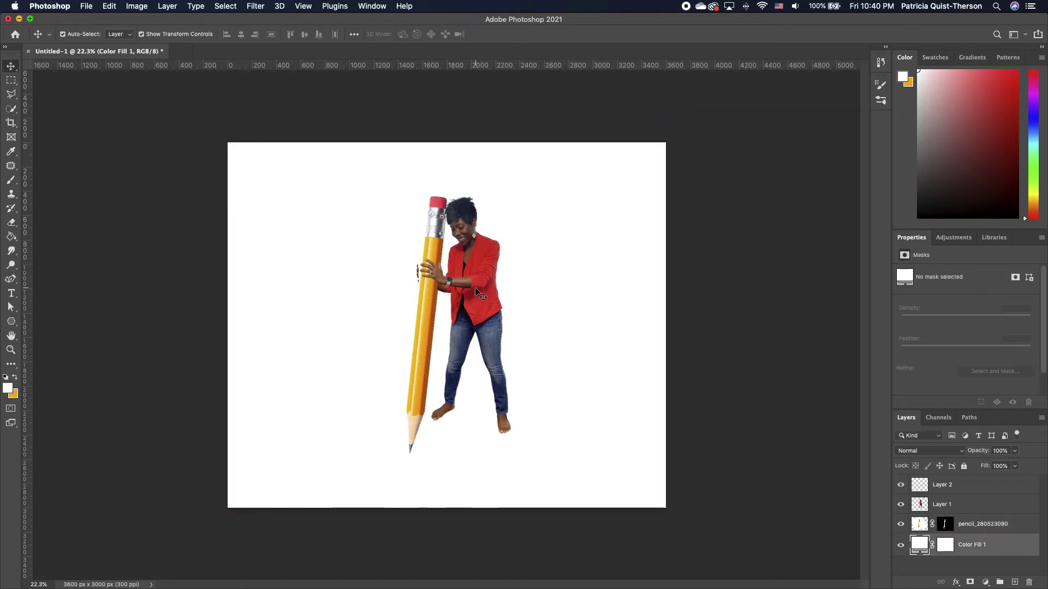
scroll(472, 286, up, 1)
scroll(427, 226, up, 10)
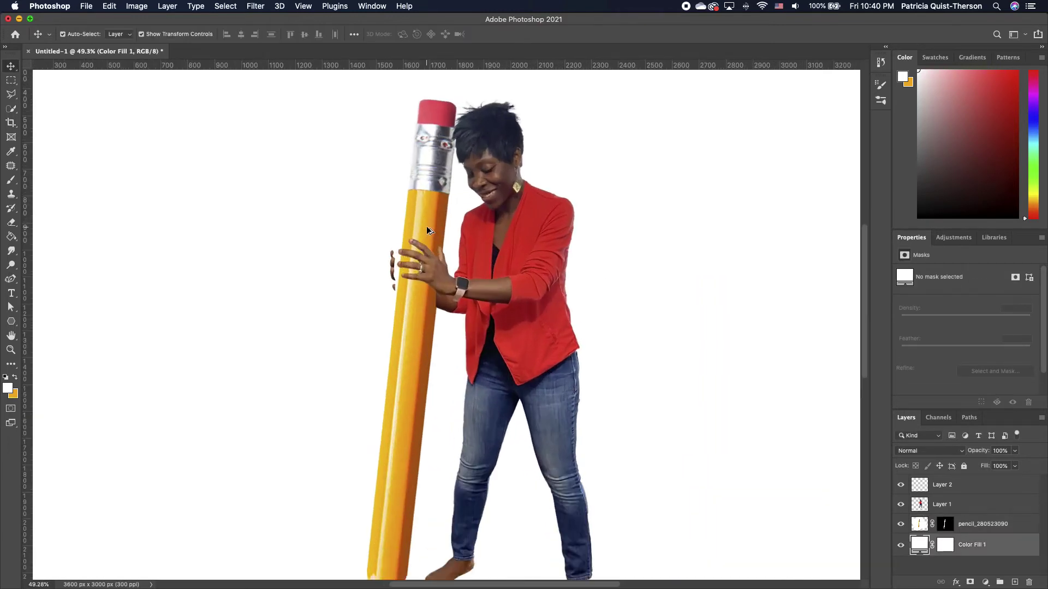
scroll(427, 225, up, 4)
- Move Layer 2's fingertips onto the pencil edge and rotate them 4.6° to match
click(346, 309)
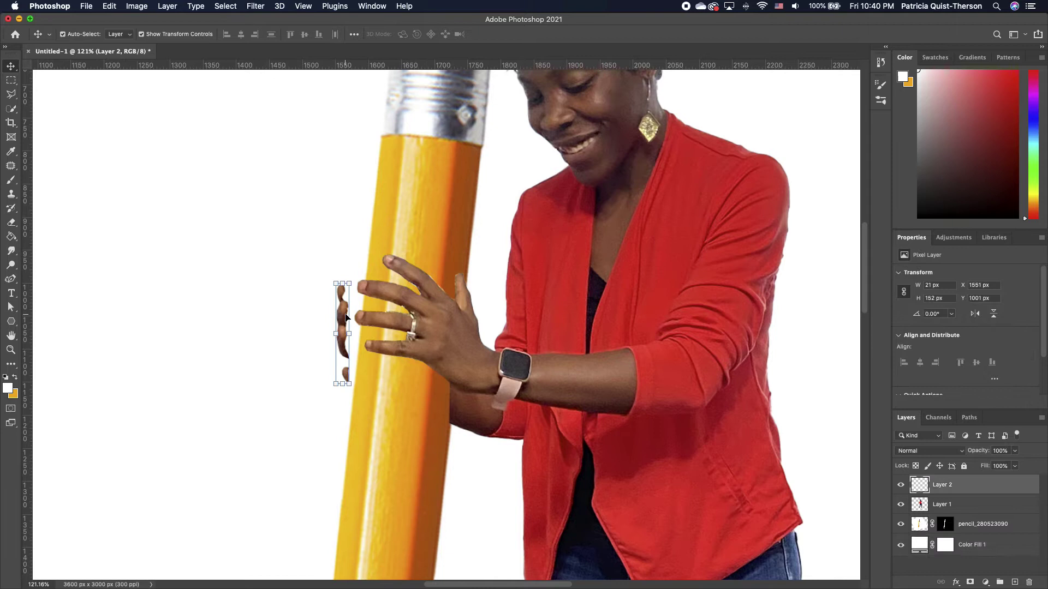
drag(346, 309, 352, 306)
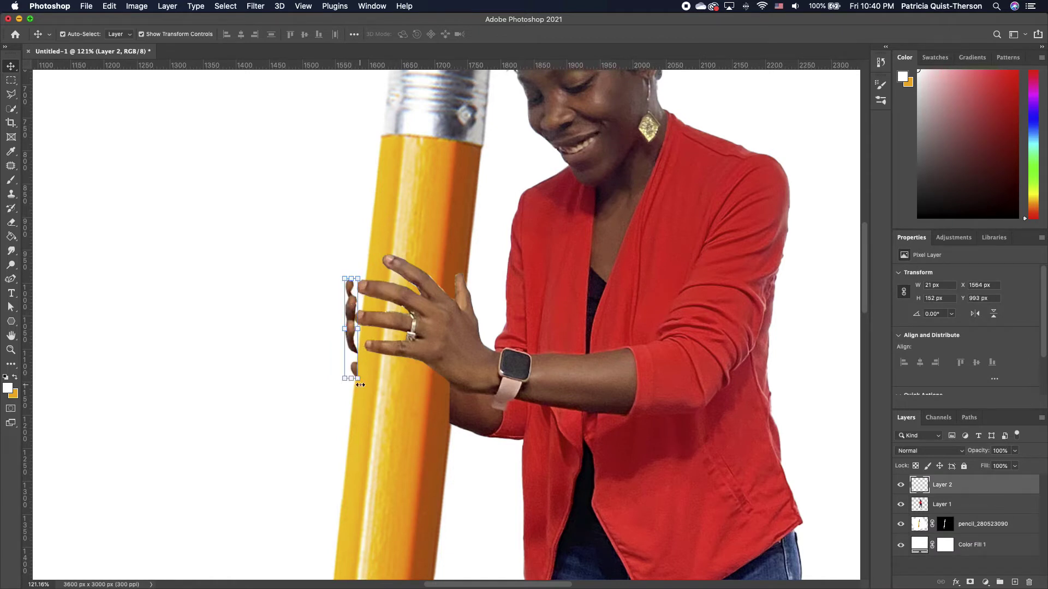
drag(360, 385, 356, 393)
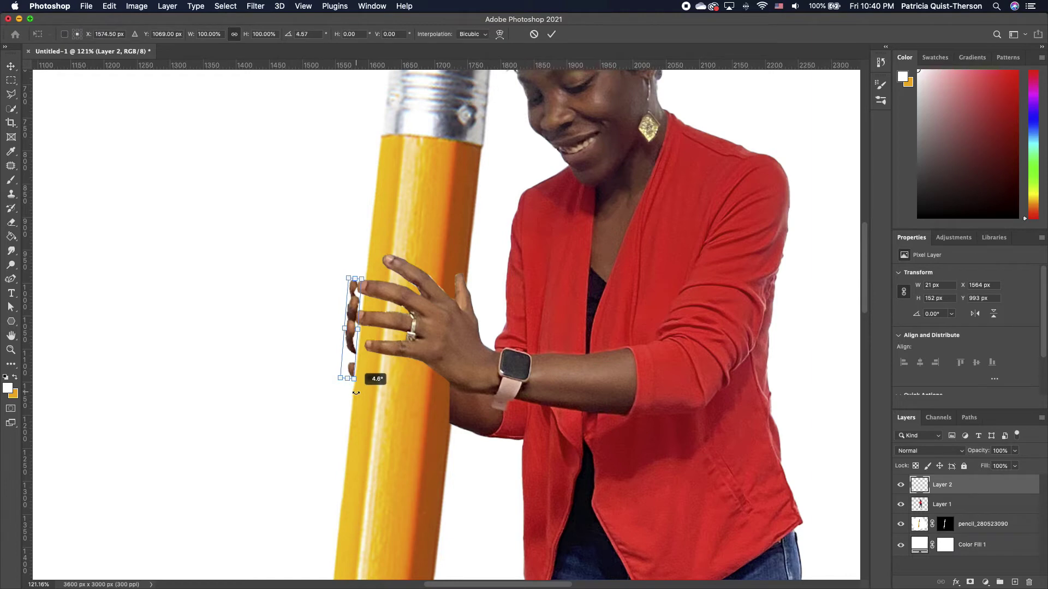
key(Return)
scroll(383, 327, down, 5)
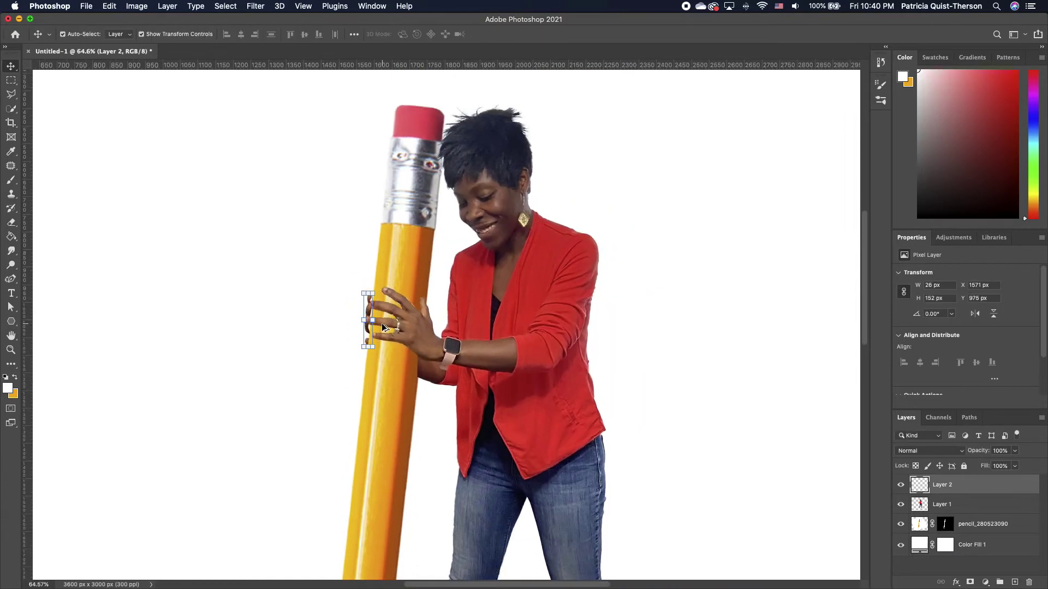
scroll(348, 314, up, 5)
- Erase the stray edges of the fingertips with the Eraser tool
key(e)
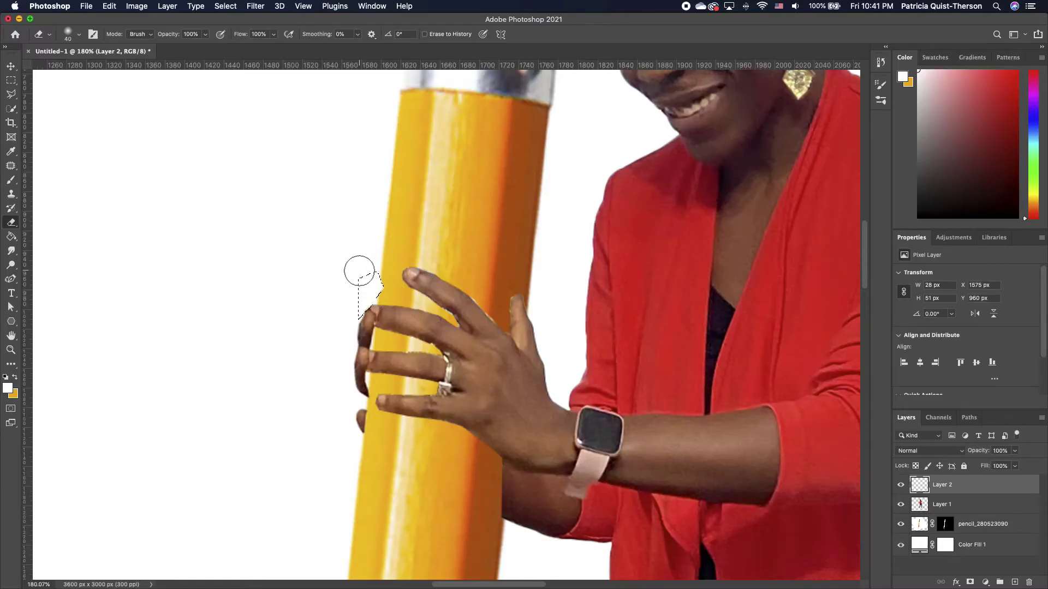
scroll(431, 336, down, 8)
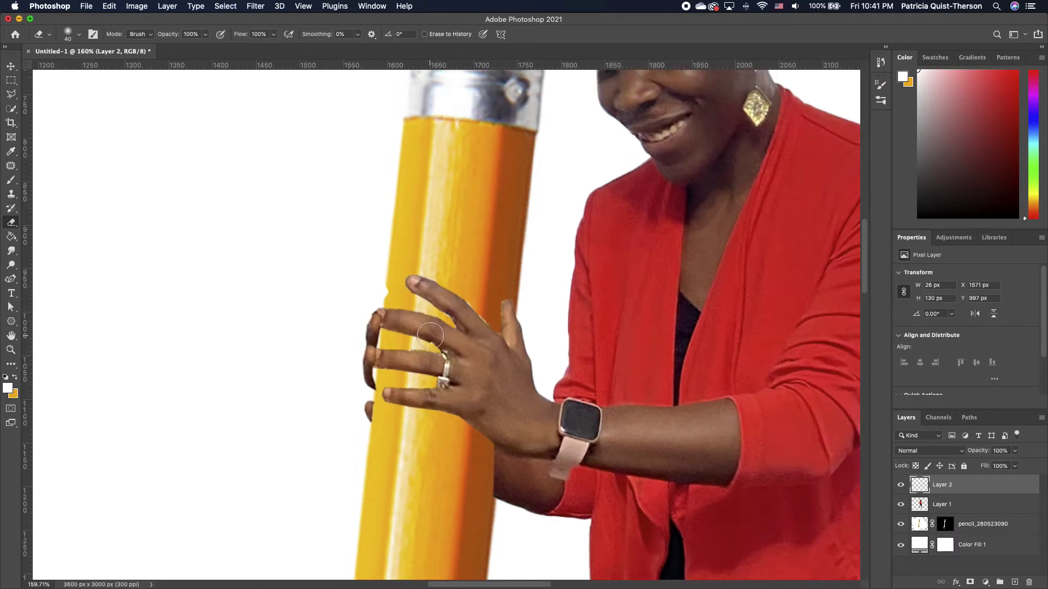
scroll(428, 334, down, 3)
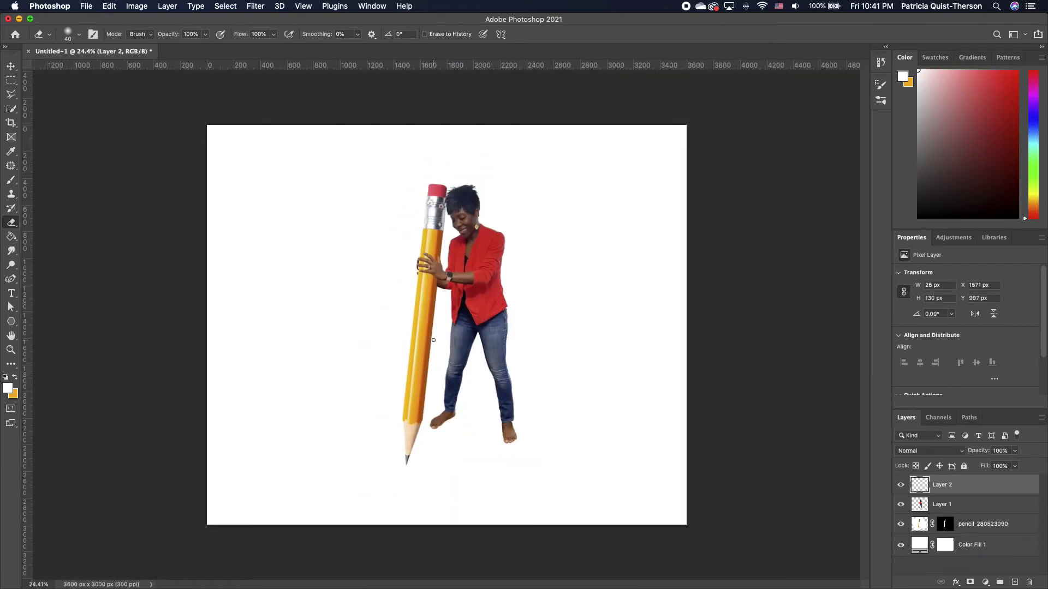
scroll(433, 340, up, 1)
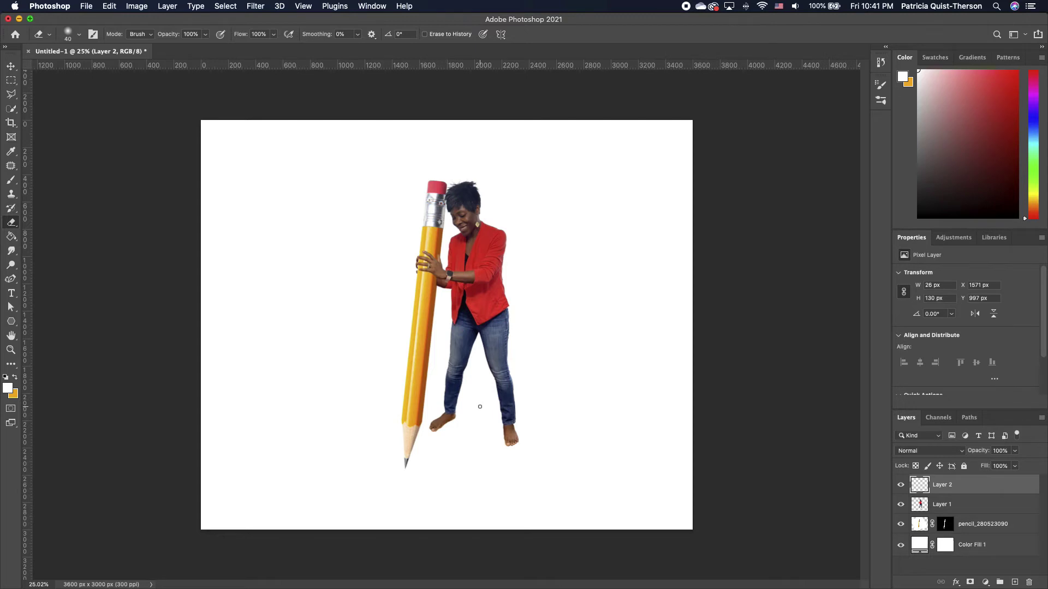
- Apply the pencil layer's mask permanently
right_click(973, 524)
click(1020, 532)
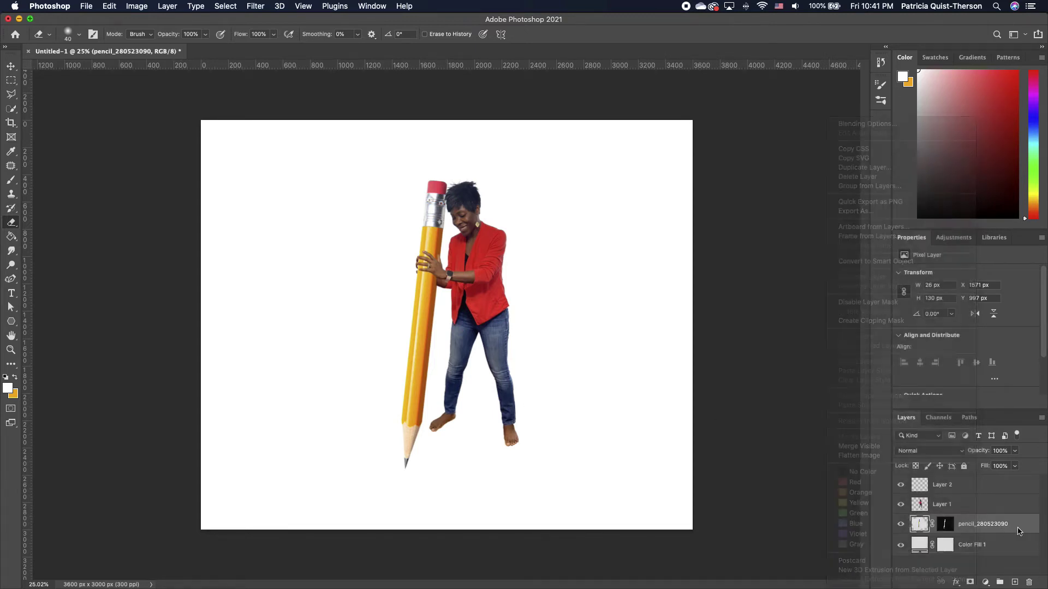
right_click(945, 524)
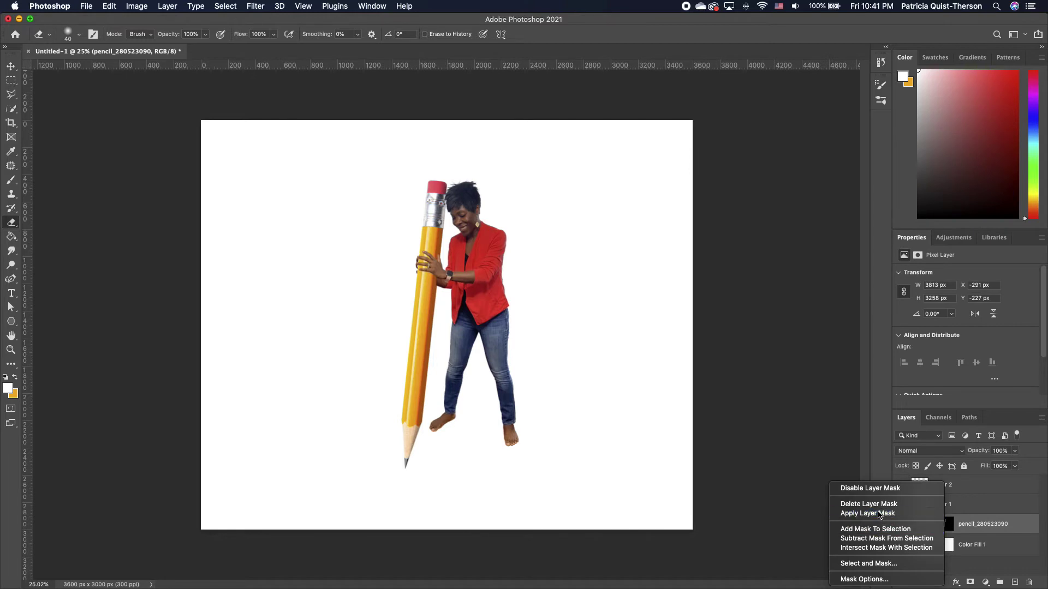
click(870, 515)
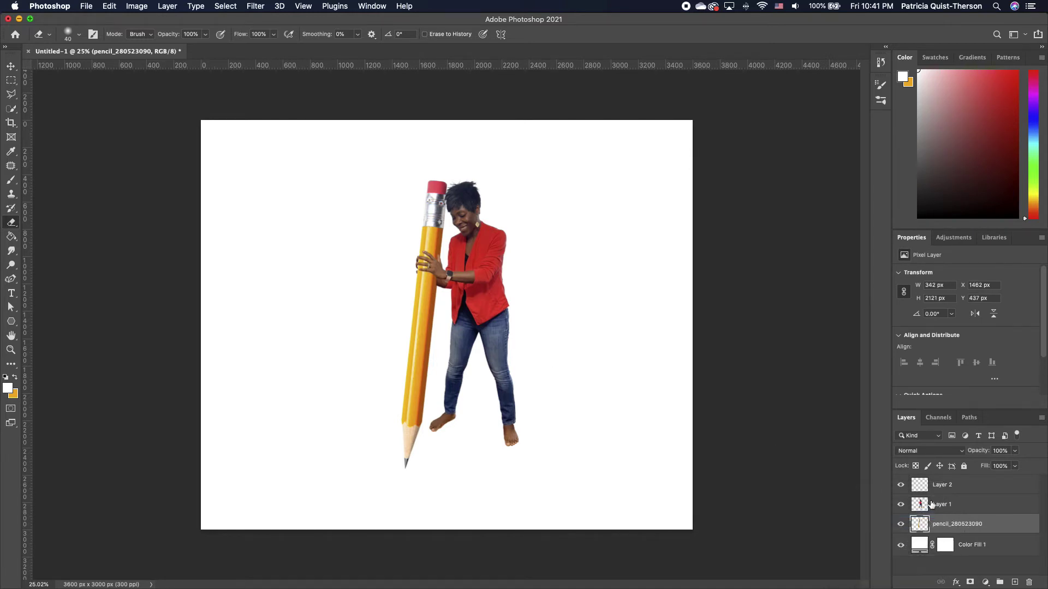
- Merge Layer 2 and Layer 1 into one woman layer and check its visibility
click(960, 489)
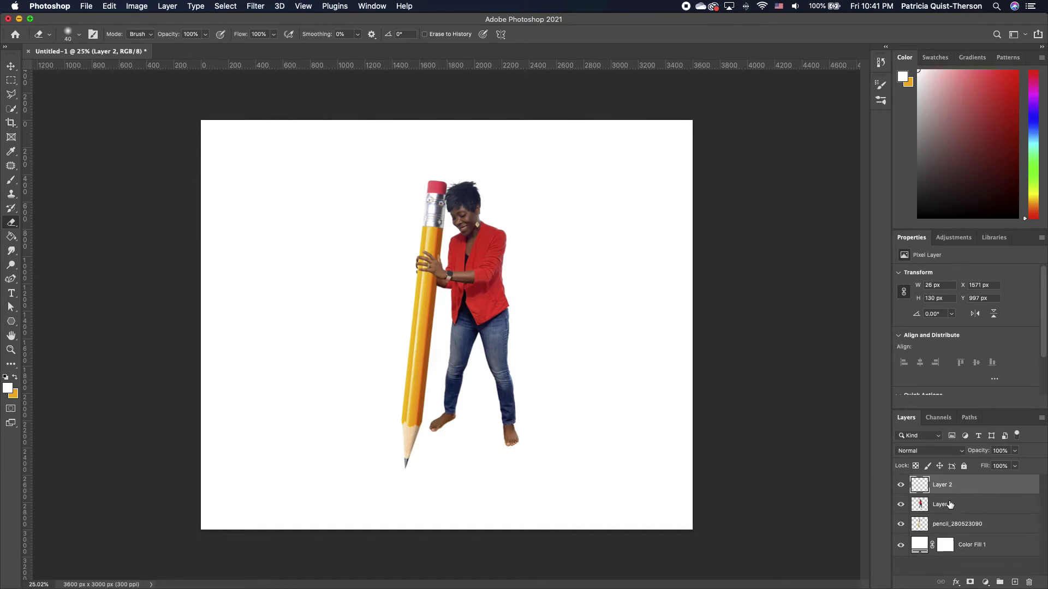
shift+click(948, 506)
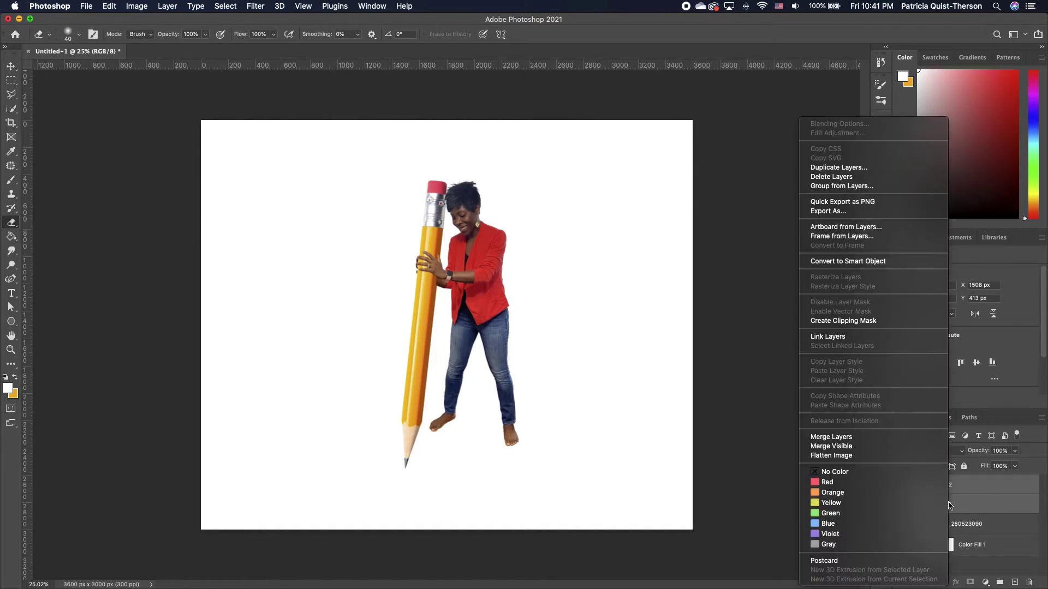
right_click(950, 506)
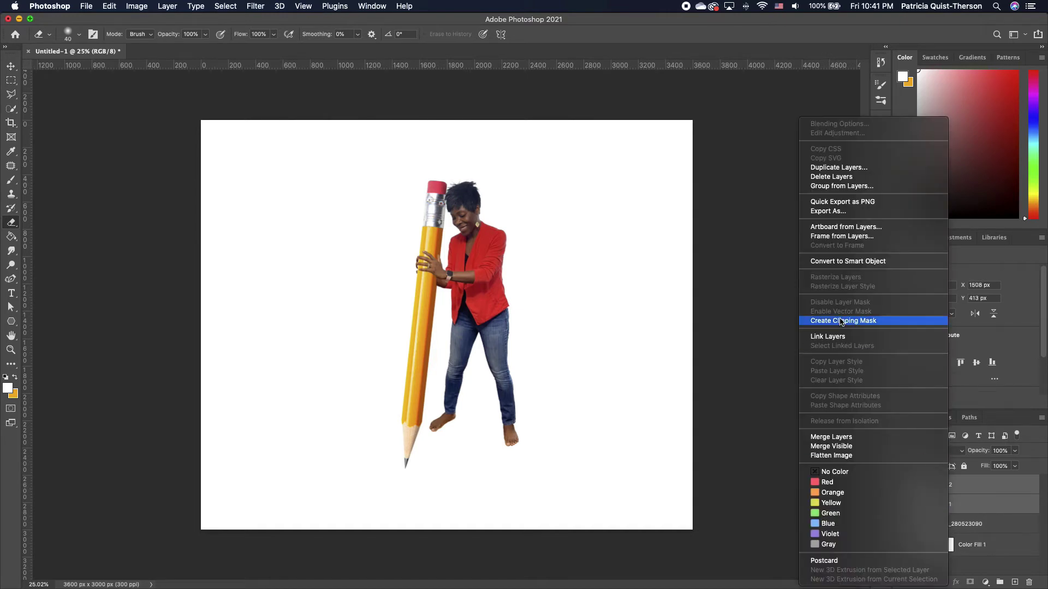
click(834, 437)
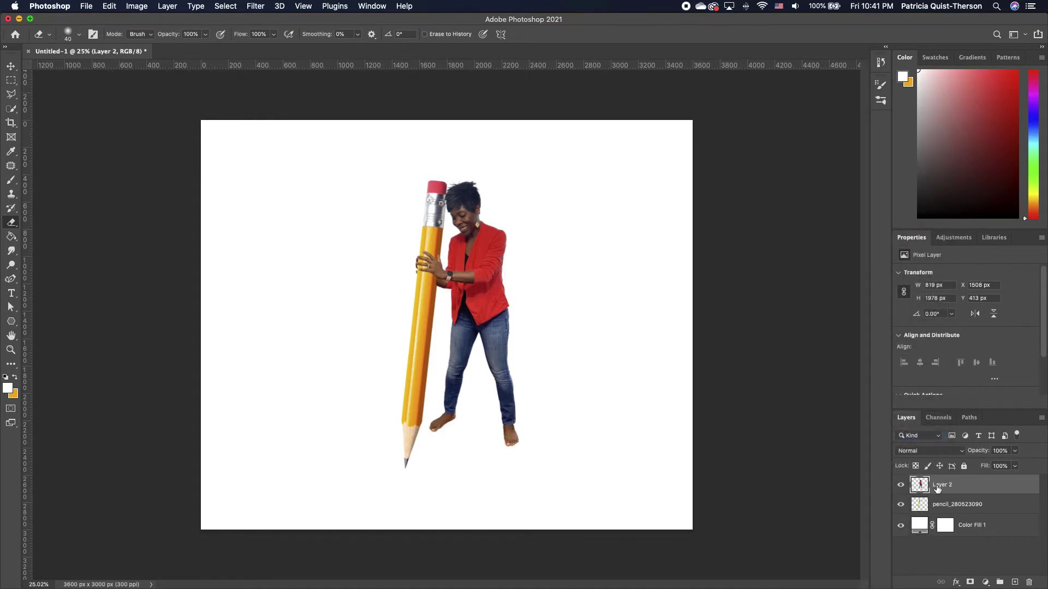
click(901, 485)
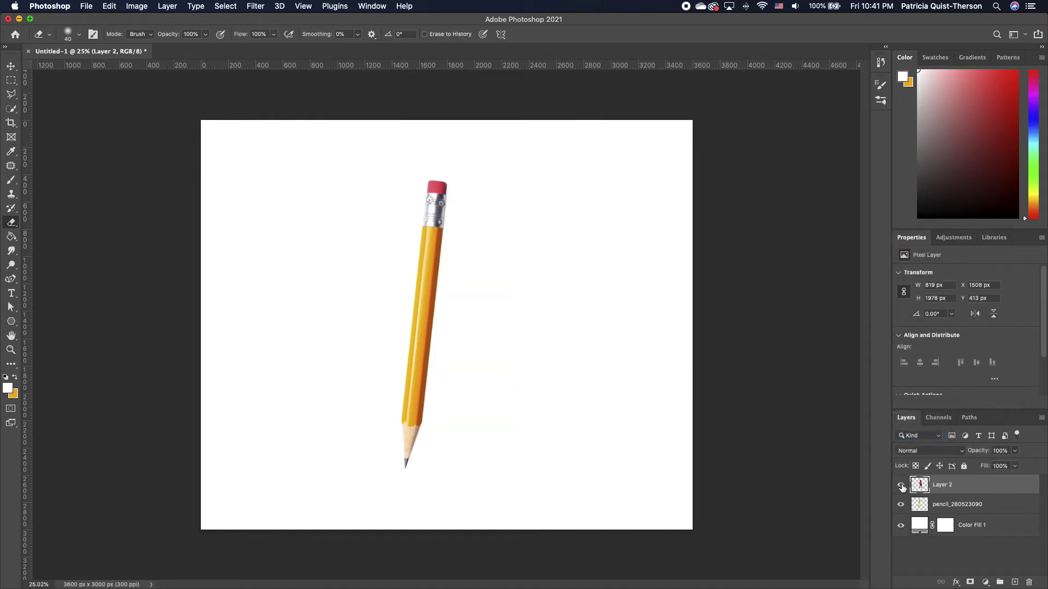
click(901, 485)
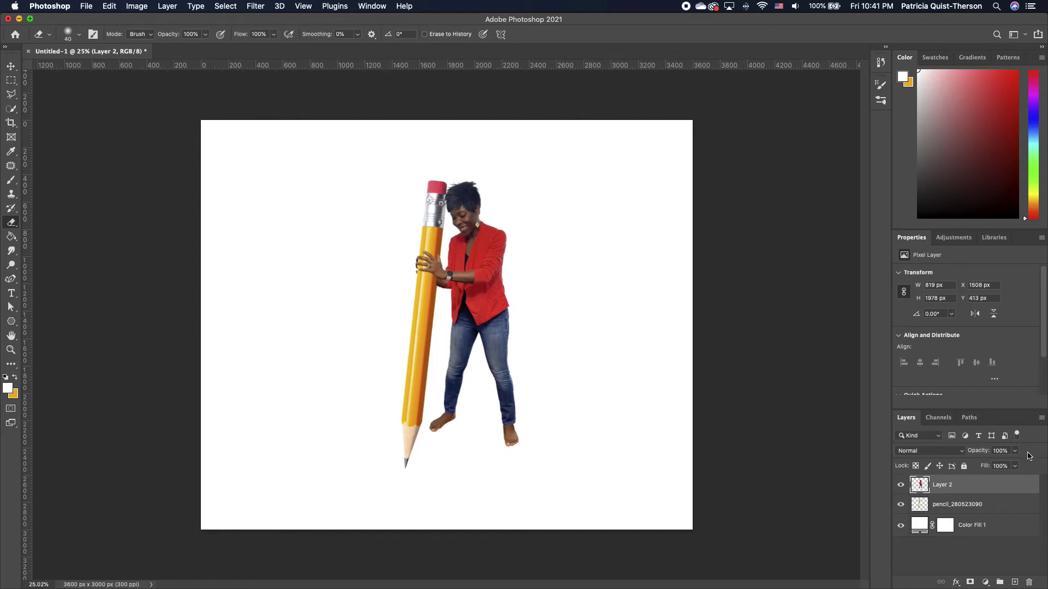
- Link the woman and pencil layers and move them together up and to the right
shift+click(974, 504)
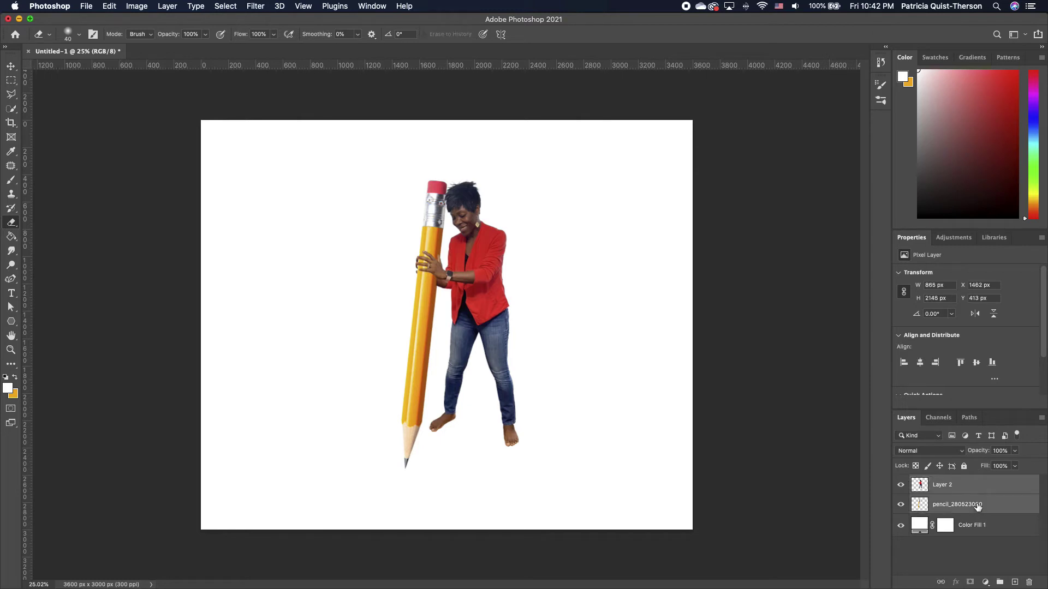
right_click(966, 488)
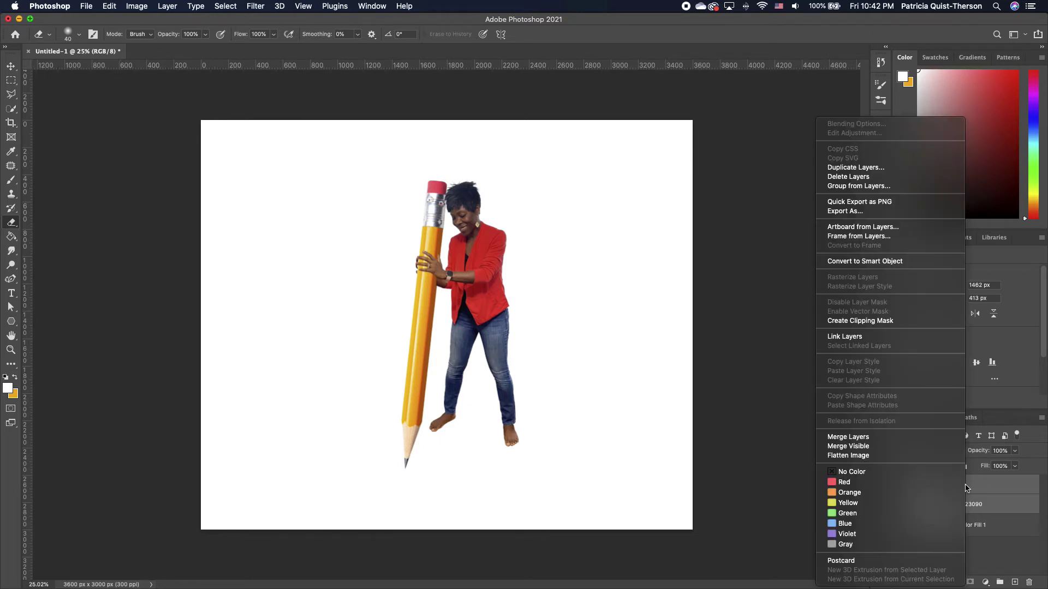
click(845, 337)
click(17, 63)
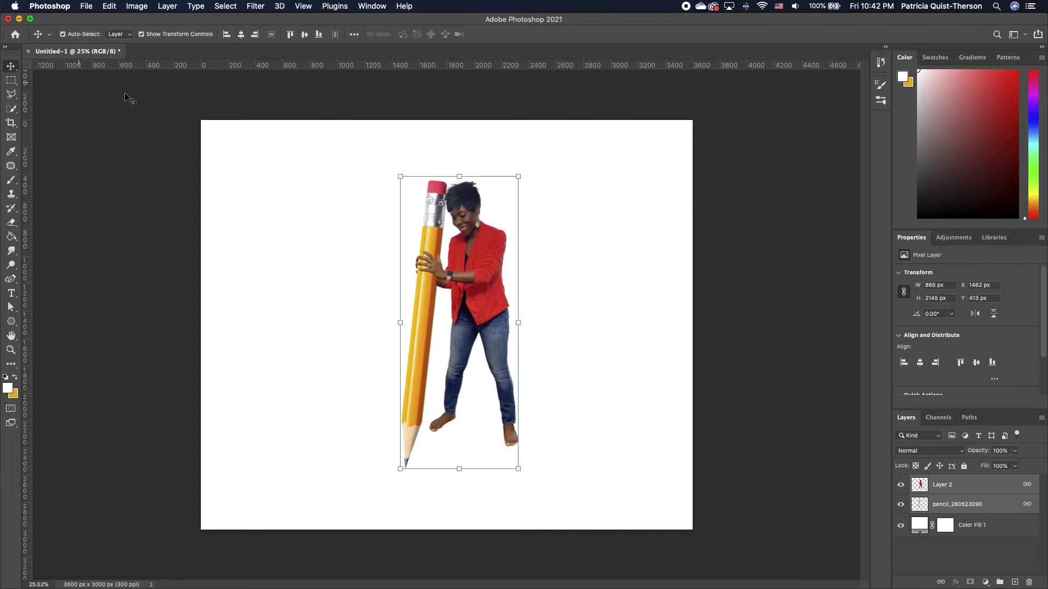
mouse_move(459, 257)
mouse_down()
mouse_move(575, 214)
mouse_move(529, 241)
mouse_move(571, 229)
mouse_move(552, 225)
mouse_move(560, 229)
mouse_up()
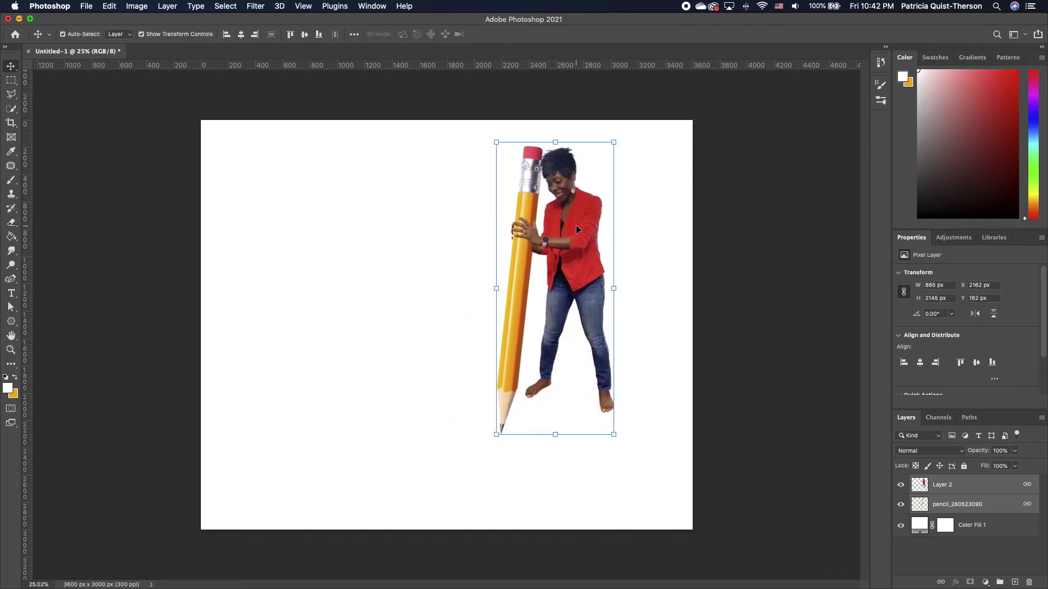
click(648, 259)
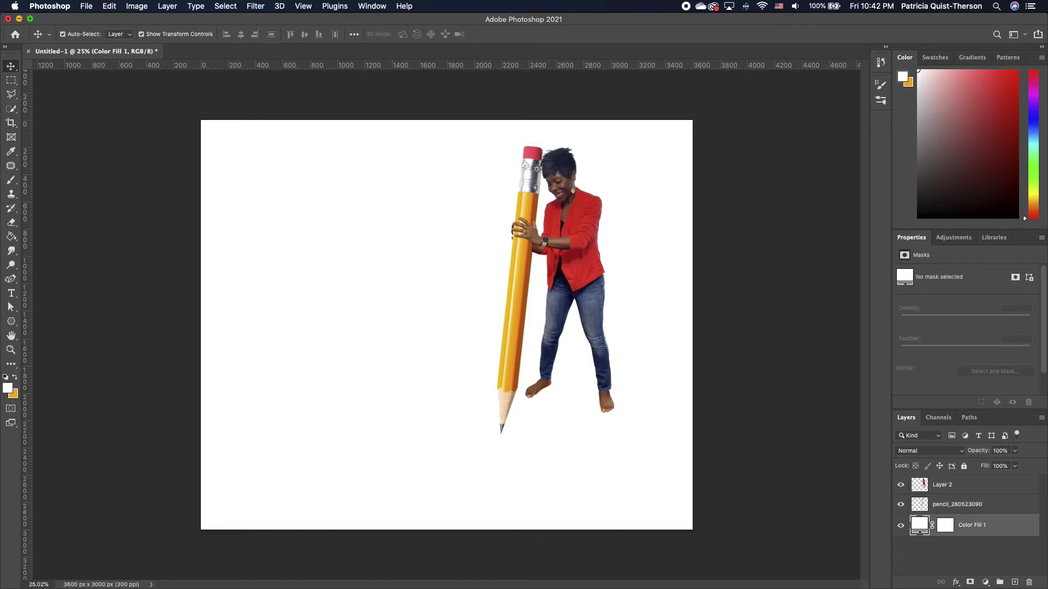
- Place the Marliz-Pencil-Drawing-For-Free-Download sketch on the left side, upright and unrotated
drag(358, 427, 370, 300)
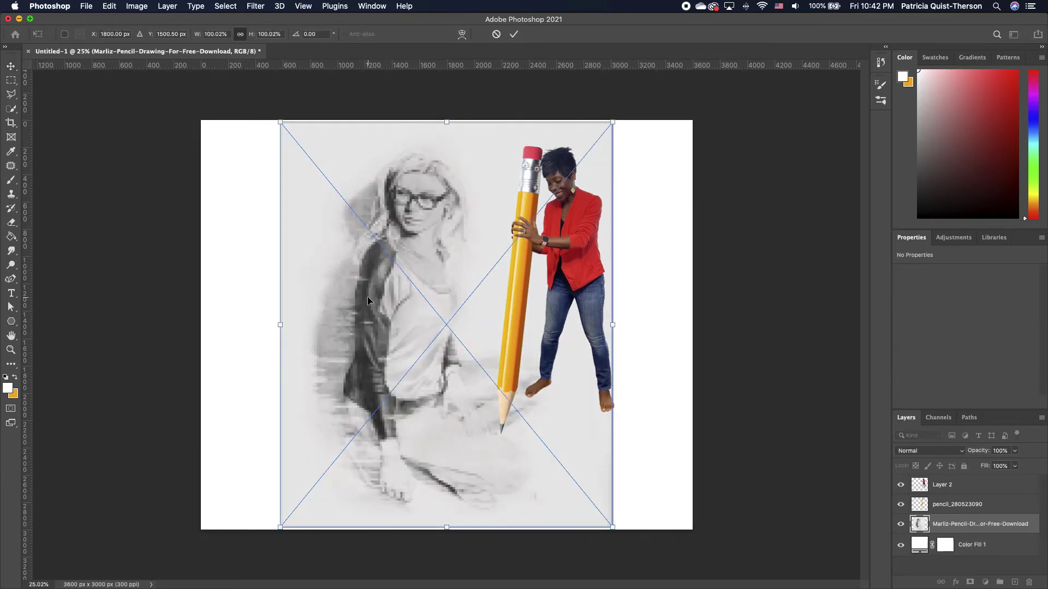
mouse_move(409, 260)
mouse_down()
mouse_move(353, 255)
mouse_move(377, 254)
mouse_up()
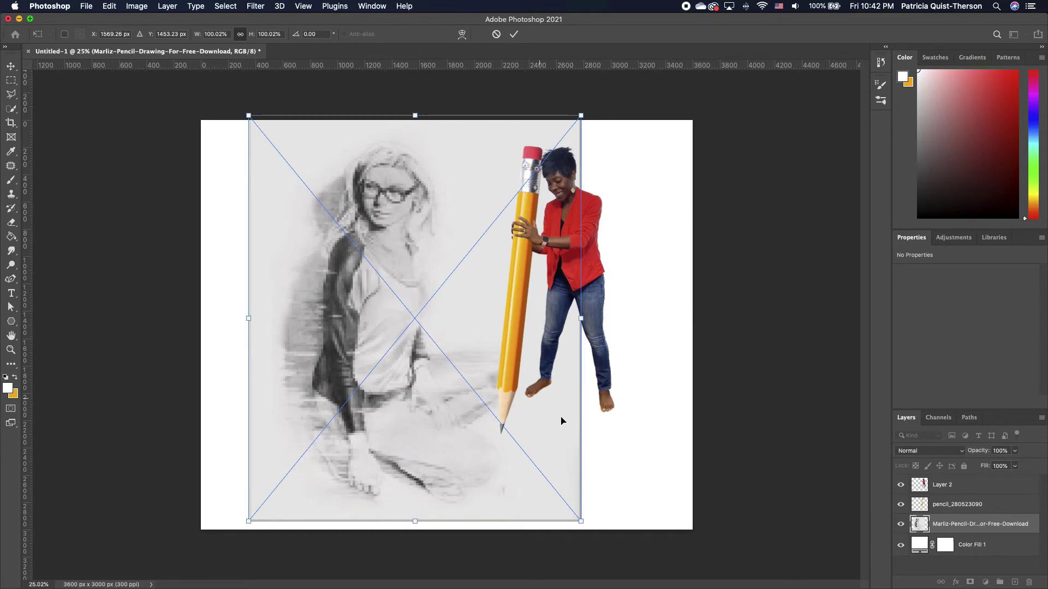
drag(595, 539, 622, 524)
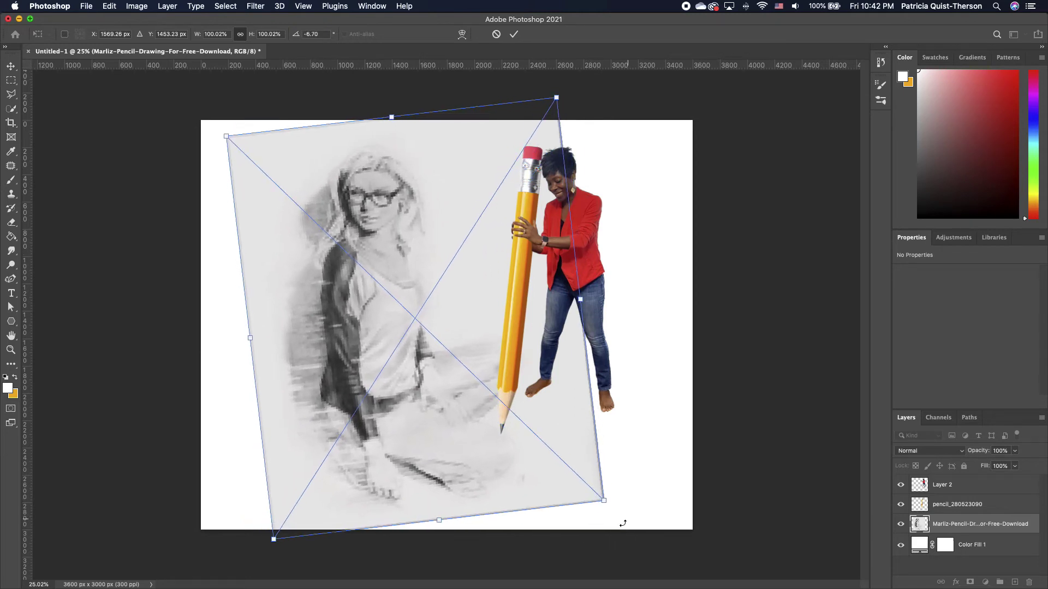
drag(421, 361, 423, 362)
key(Escape)
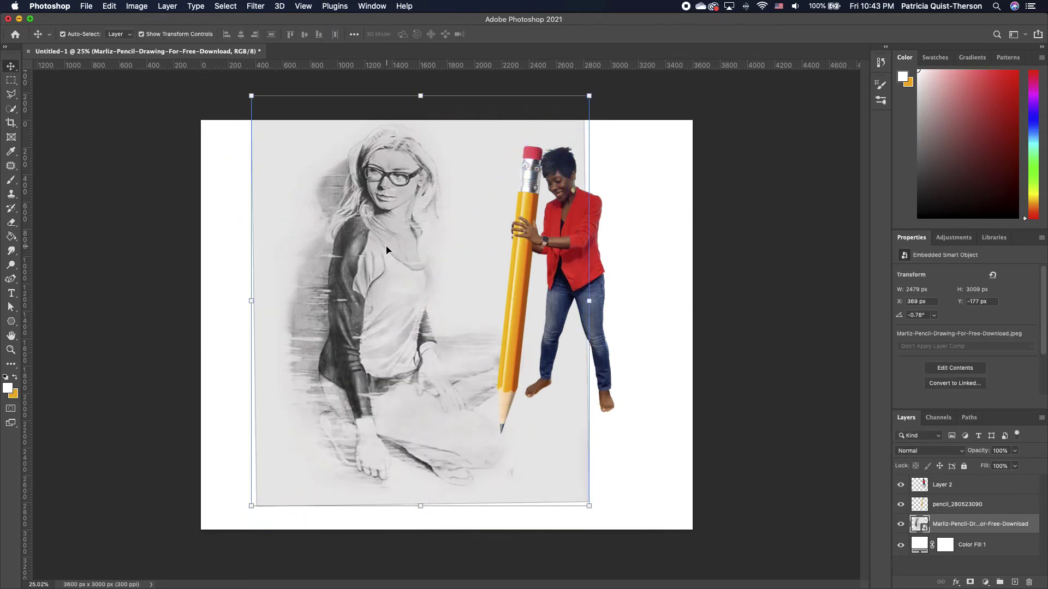
- Fade the sketch's left edges with a black 600-px brush on a layer mask, then drag in the eraser photo
click(970, 583)
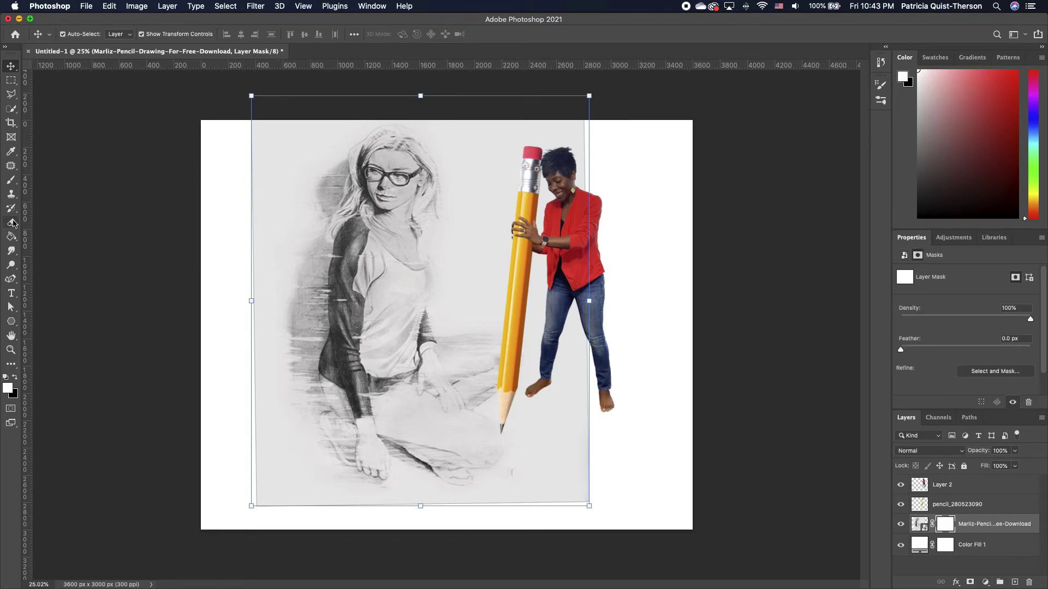
click(11, 180)
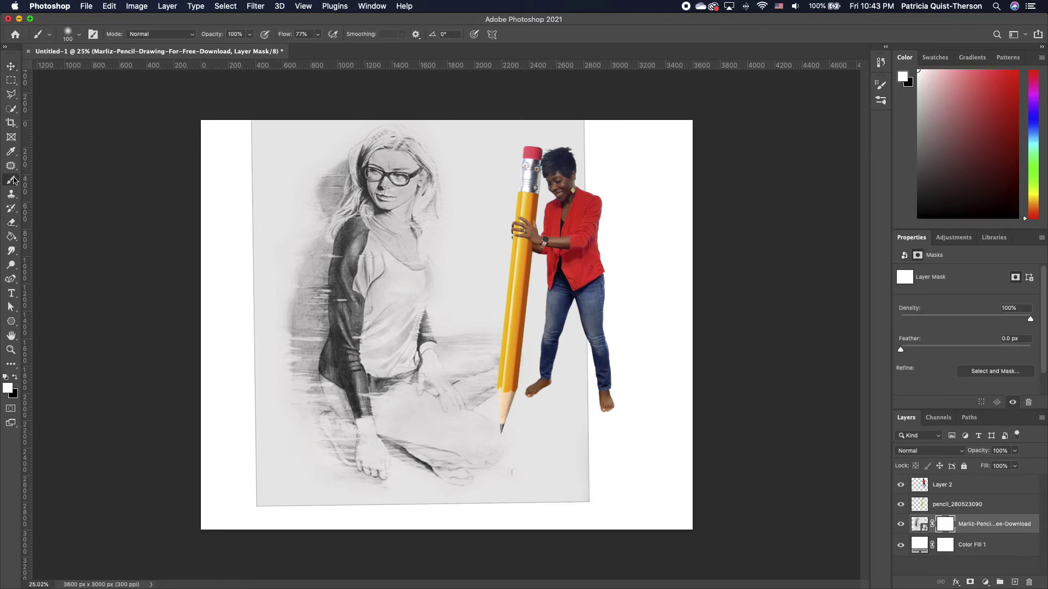
click(15, 378)
key(bracketright)
key(bracketright)
key(bracketright)
key(bracketright)
key(bracketright)
key(bracketright)
key(bracketright)
key(bracketright)
key(bracketright)
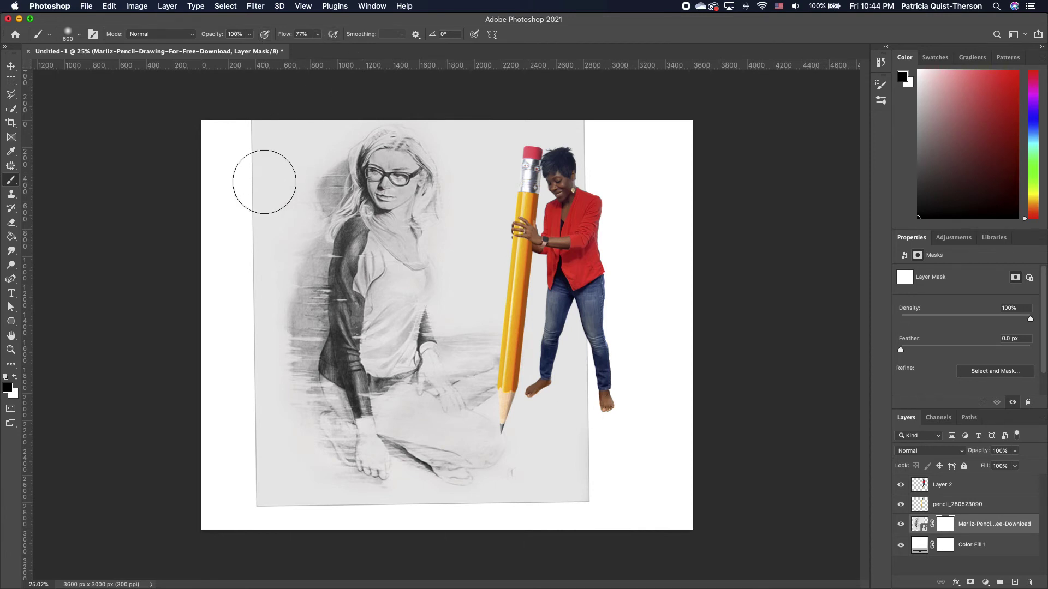
mouse_move(262, 180)
mouse_down()
mouse_move(237, 159)
mouse_move(245, 109)
mouse_move(233, 184)
mouse_move(274, 89)
mouse_up()
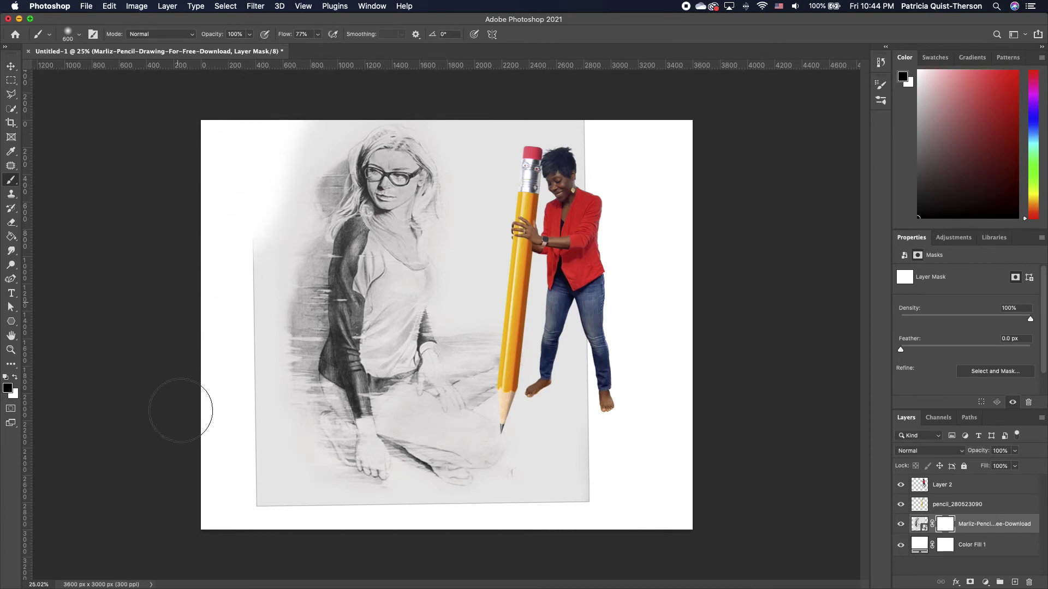
mouse_move(180, 414)
mouse_down()
mouse_move(225, 269)
mouse_move(202, 293)
mouse_move(197, 505)
mouse_move(232, 514)
mouse_move(215, 329)
mouse_move(223, 479)
mouse_move(244, 537)
mouse_move(368, 572)
mouse_move(262, 544)
mouse_move(464, 552)
mouse_move(247, 544)
mouse_move(536, 553)
mouse_move(553, 545)
mouse_move(326, 548)
mouse_move(665, 530)
mouse_move(585, 497)
mouse_move(669, 200)
mouse_move(608, 360)
mouse_move(597, 133)
mouse_move(561, 100)
mouse_move(625, 138)
mouse_move(537, 100)
mouse_move(464, 89)
mouse_move(600, 114)
mouse_move(485, 68)
mouse_move(360, 59)
mouse_move(300, 74)
mouse_move(312, 88)
mouse_move(226, 199)
mouse_move(209, 299)
mouse_move(256, 192)
mouse_move(274, 112)
mouse_move(222, 401)
mouse_up()
mouse_move(267, 471)
mouse_down()
mouse_move(210, 276)
mouse_move(243, 230)
mouse_move(183, 154)
mouse_up()
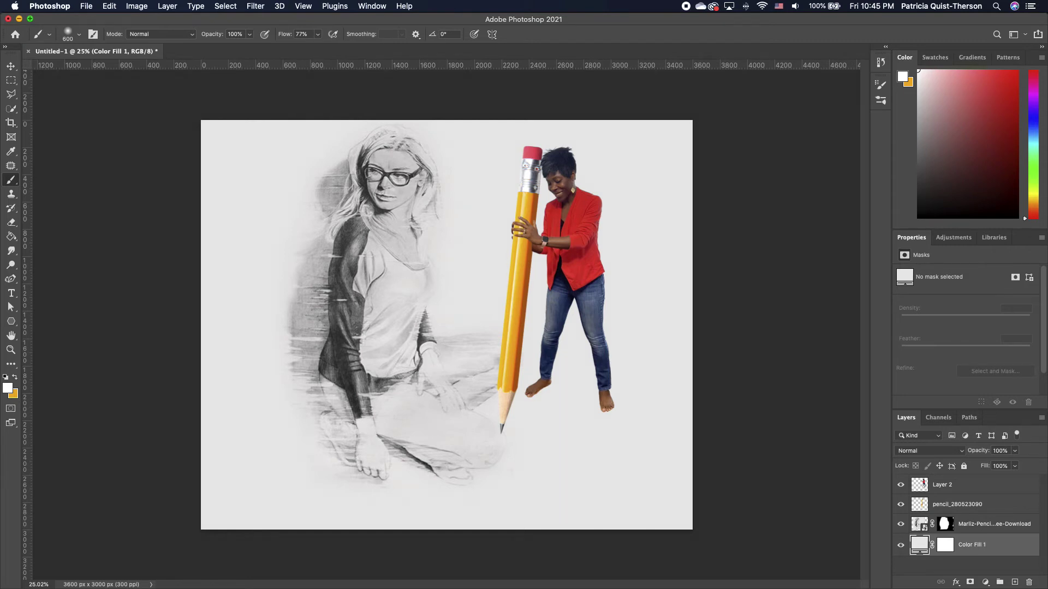
mouse_move(491, 483)
mouse_down()
mouse_move(436, 318)
mouse_move(641, 477)
mouse_move(573, 468)
mouse_move(636, 443)
mouse_move(749, 361)
mouse_up()
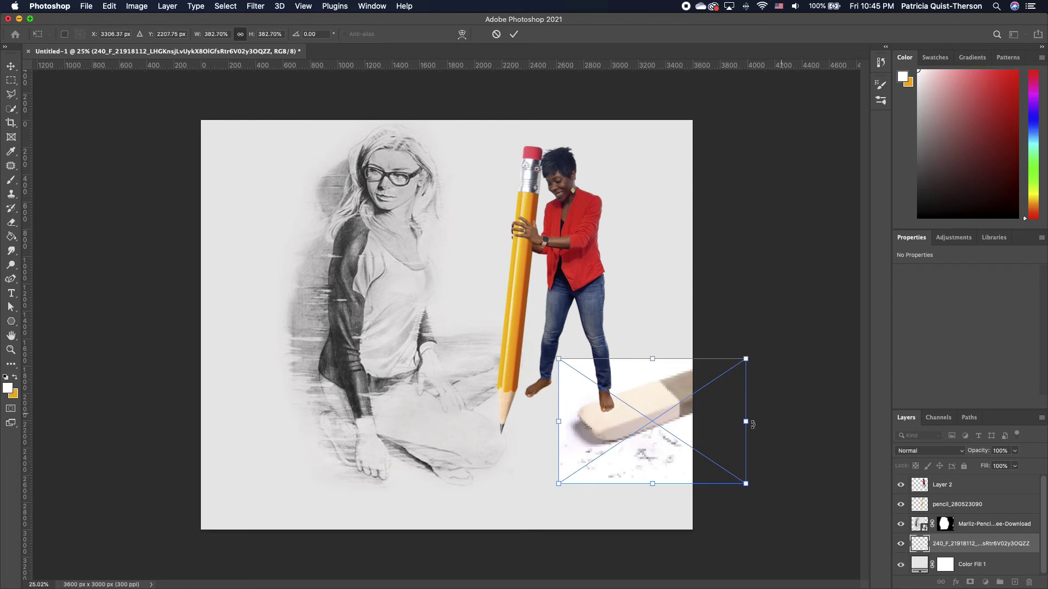
- Enlarge and lower the eraser, commit it, and set its blend mode to Multiply
drag(645, 454, 591, 517)
key(Return)
click(963, 453)
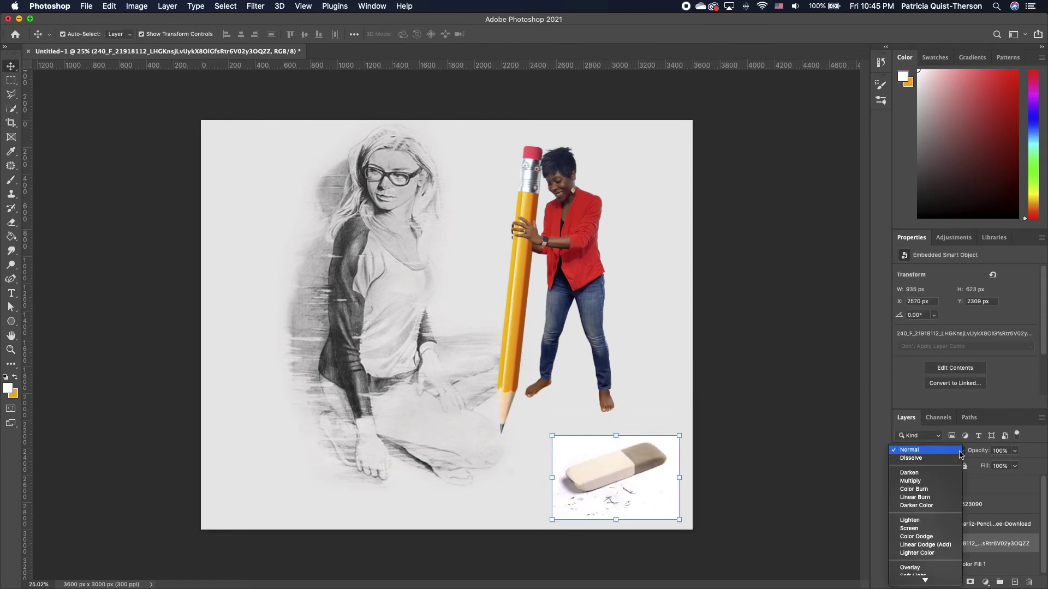
click(926, 481)
- Resize and reposition the eraser near the bottom right and tilt it about 7°
click(792, 472)
mouse_move(623, 471)
mouse_down()
mouse_move(610, 464)
mouse_move(620, 463)
mouse_up()
drag(546, 515, 527, 533)
key(Return)
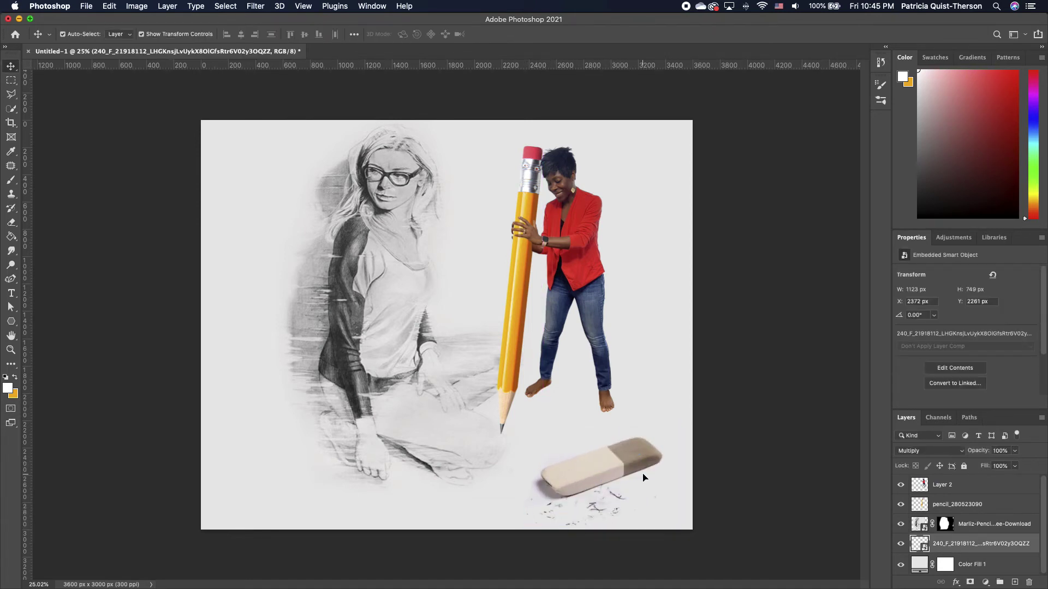
mouse_move(641, 473)
mouse_down()
mouse_move(653, 467)
mouse_move(644, 473)
mouse_up()
mouse_move(696, 430)
mouse_down()
mouse_move(686, 452)
mouse_move(654, 448)
mouse_move(652, 472)
mouse_up()
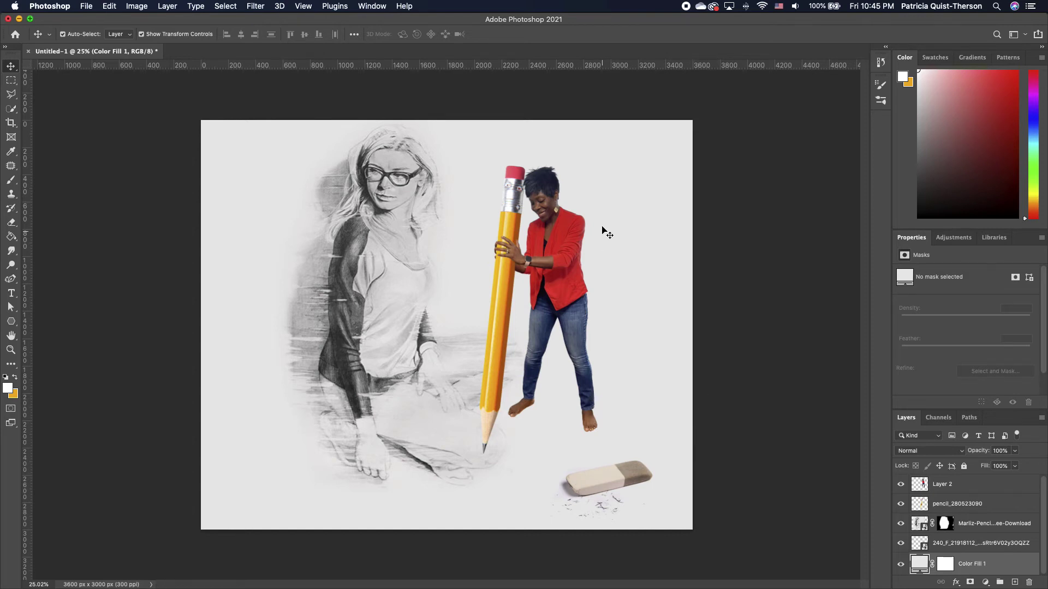
- Fill a new layer with a black silhouette from the woman's layer selection
click(563, 252)
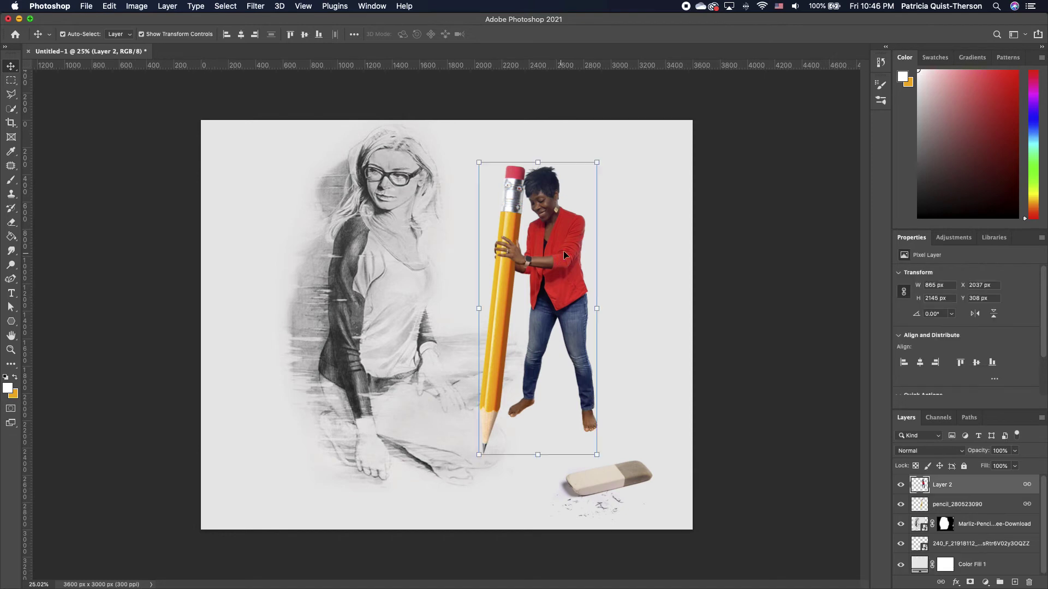
super+click(924, 490)
click(1014, 582)
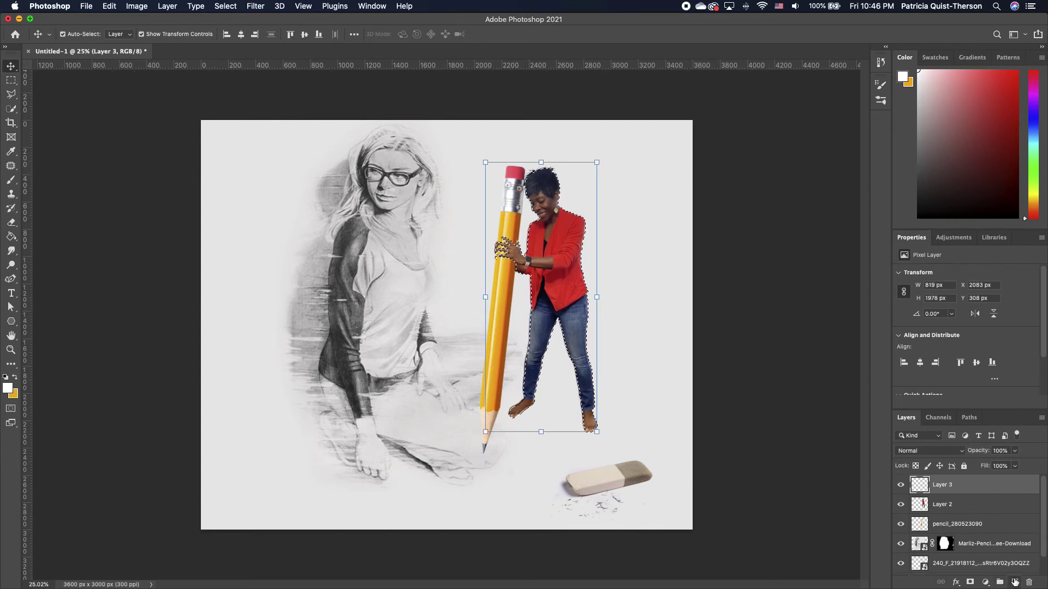
click(4, 377)
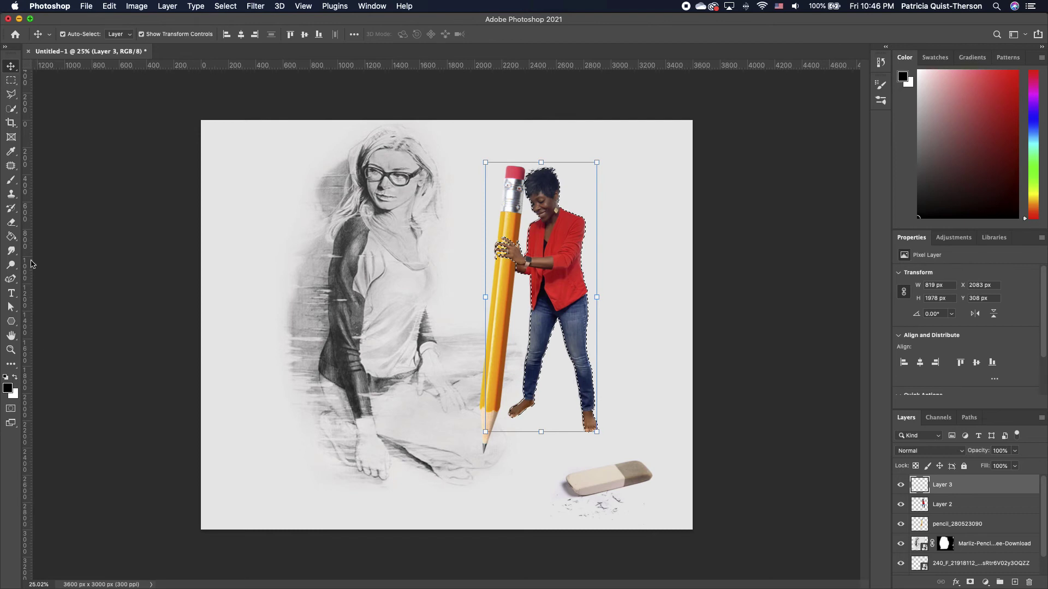
click(11, 237)
click(549, 278)
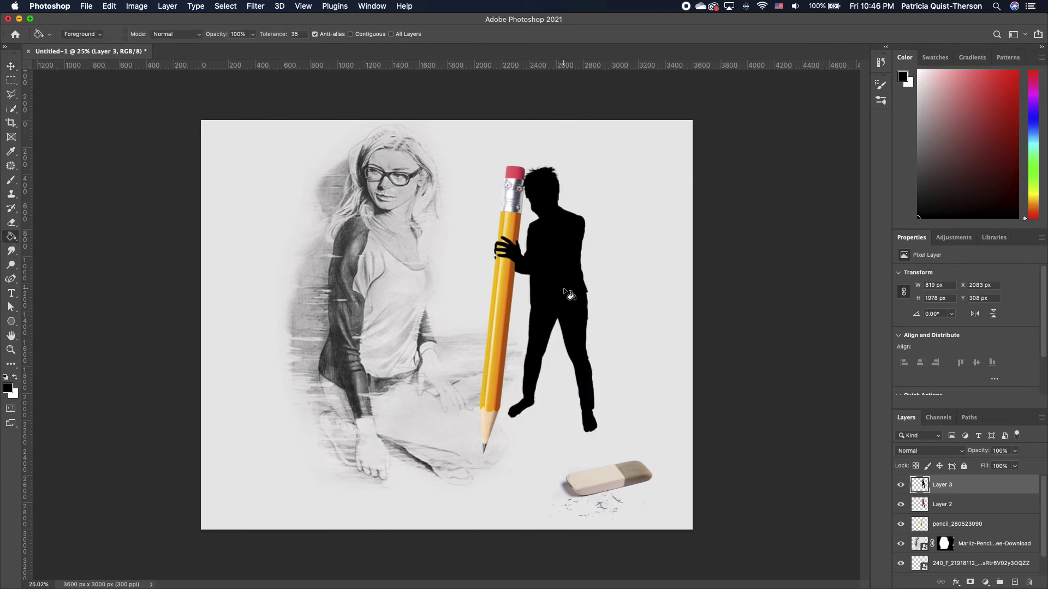
- Distort the silhouette flat across the floor at her feet and set its opacity to 43%
click(11, 66)
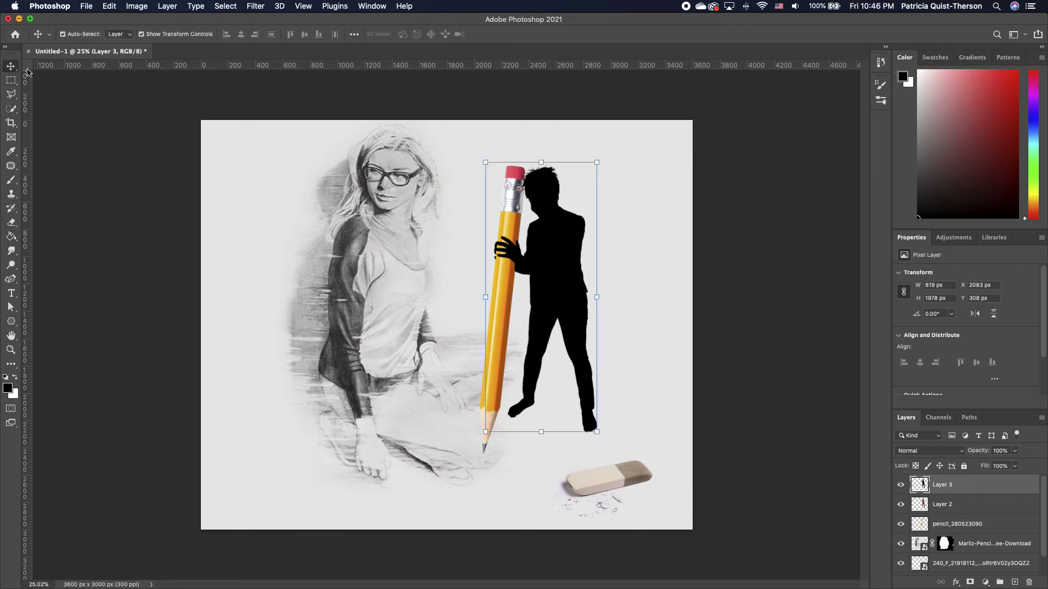
key(super)
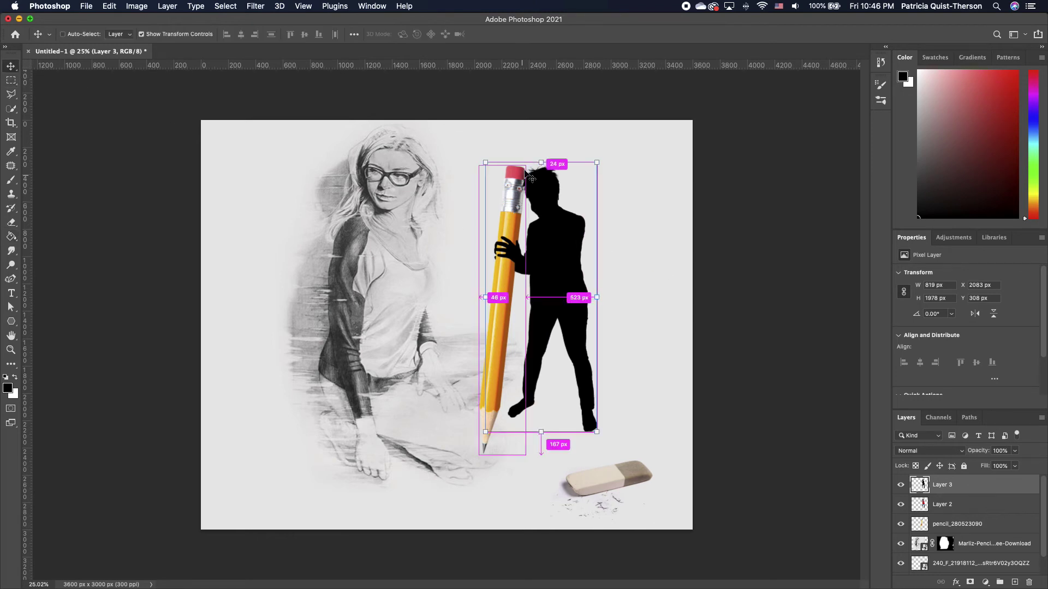
drag(541, 165, 716, 389)
mouse_move(638, 408)
mouse_down()
mouse_move(641, 378)
mouse_move(637, 389)
mouse_up()
key(Return)
click(1014, 450)
drag(1018, 464, 998, 512)
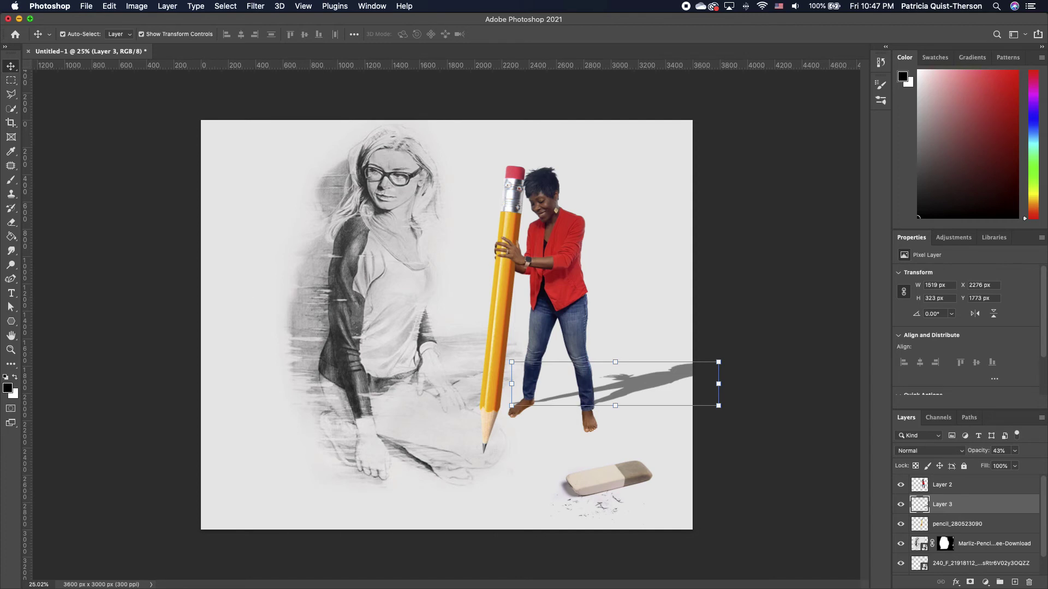
- Apply a Gaussian Blur of about 9.7 pixels to the shadow on Layer 3
click(11, 222)
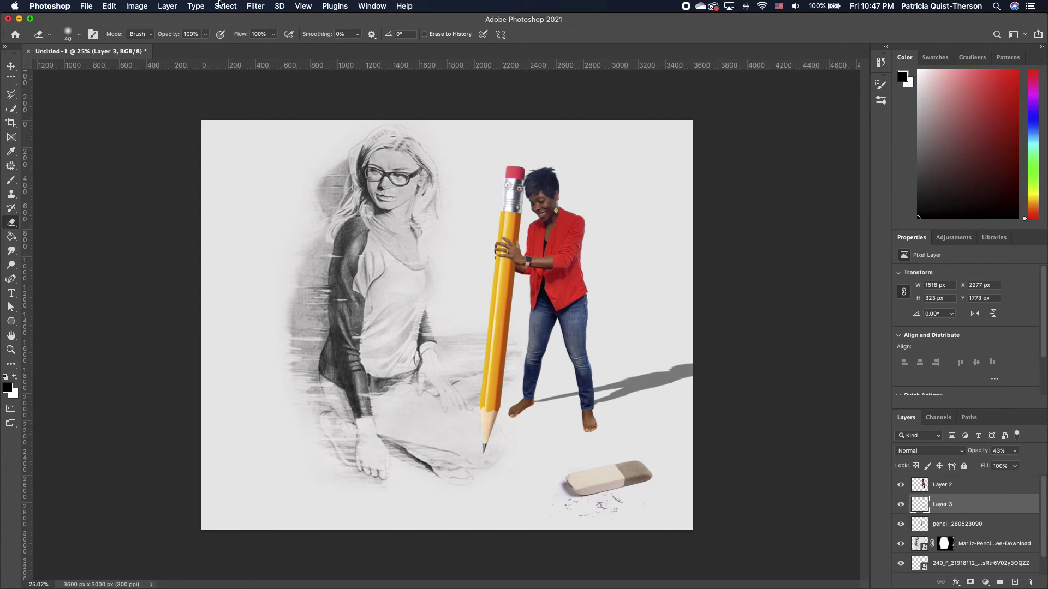
click(255, 6)
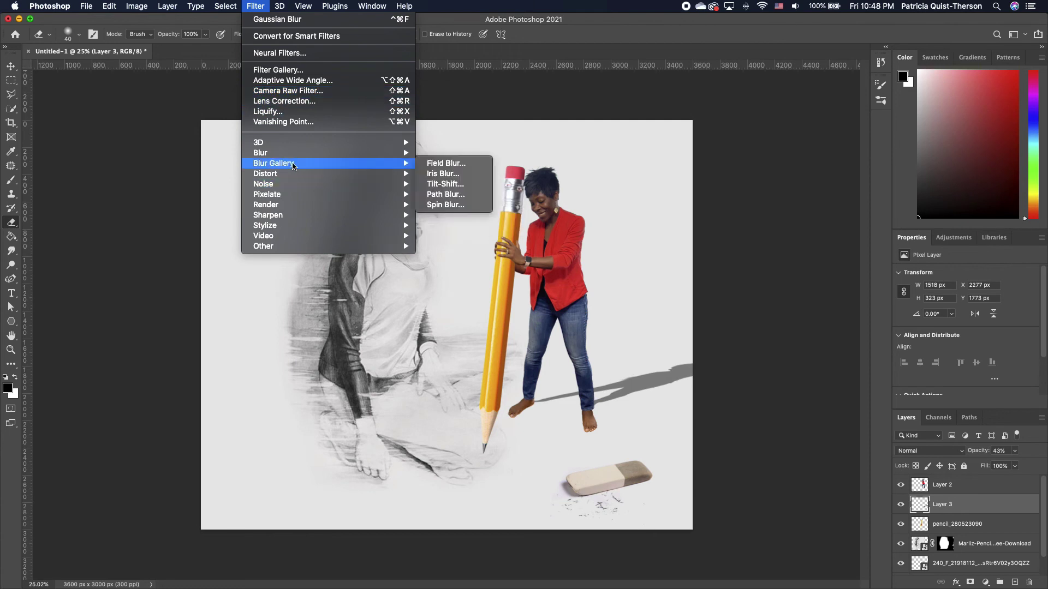
mouse_move(404, 154)
click(447, 194)
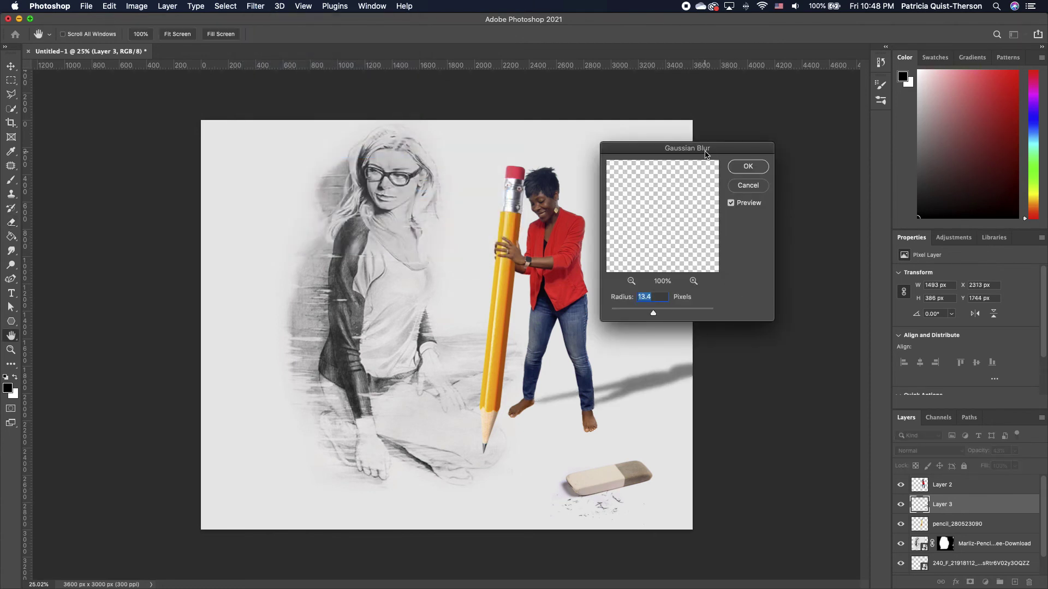
drag(711, 150, 800, 100)
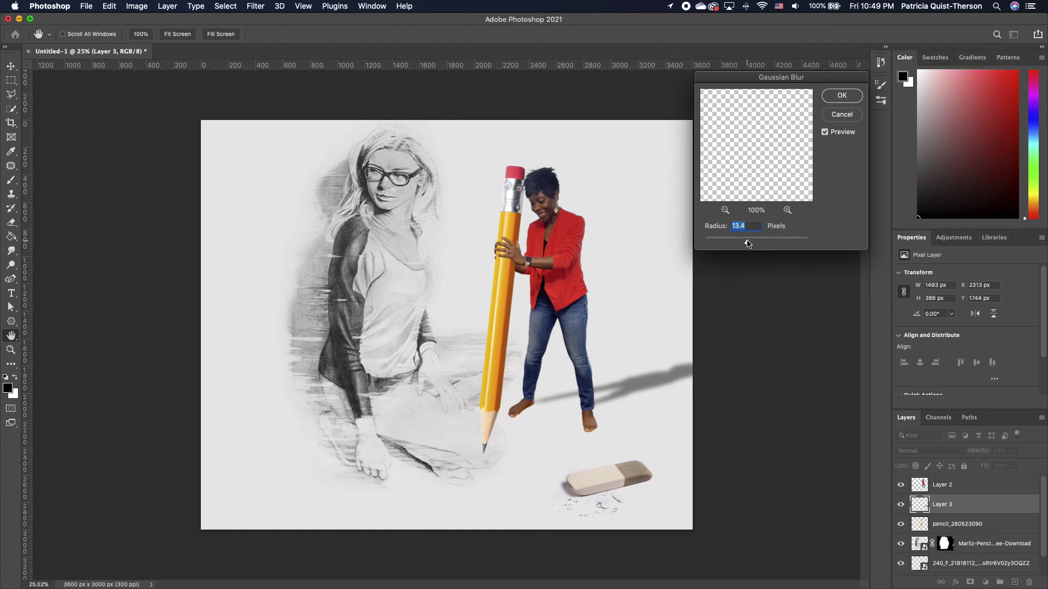
mouse_move(748, 244)
mouse_down()
mouse_move(735, 246)
mouse_move(745, 243)
mouse_up()
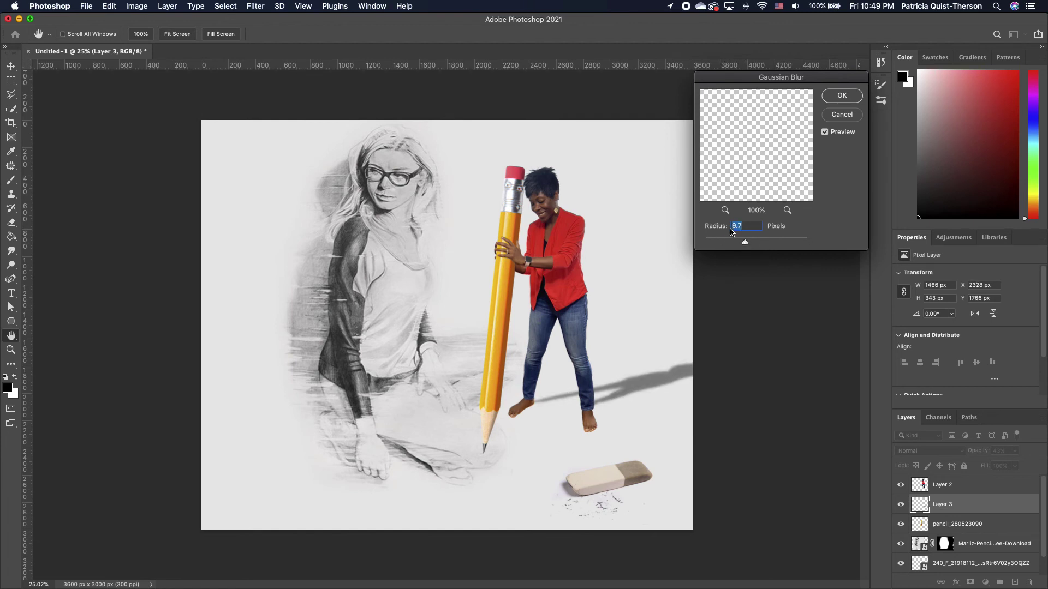
click(841, 96)
key(e)
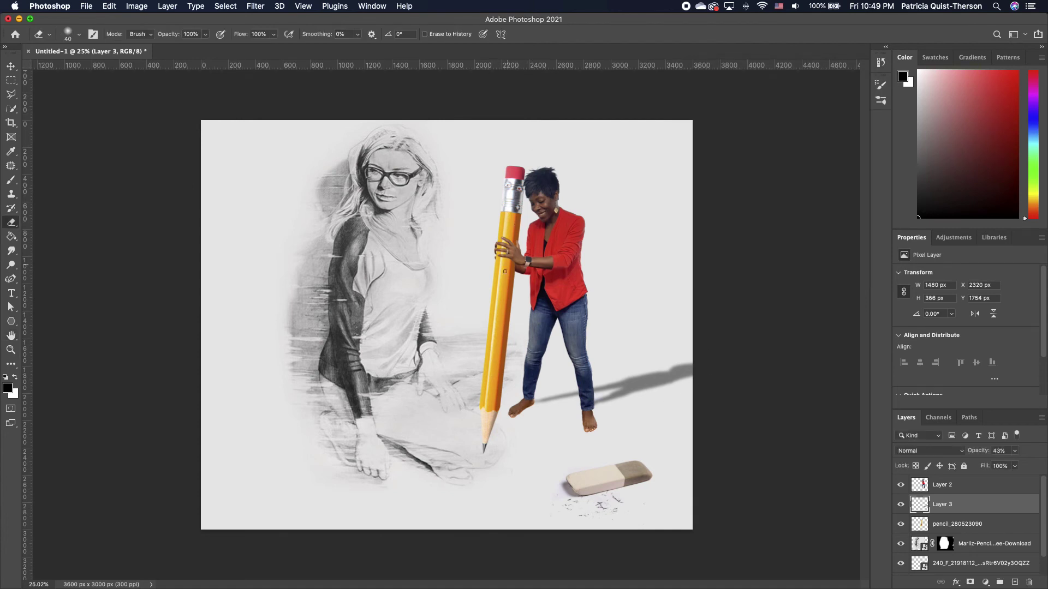
- Fill a new Layer 4 below the pencil with a black pencil-shaped silhouette
click(956, 525)
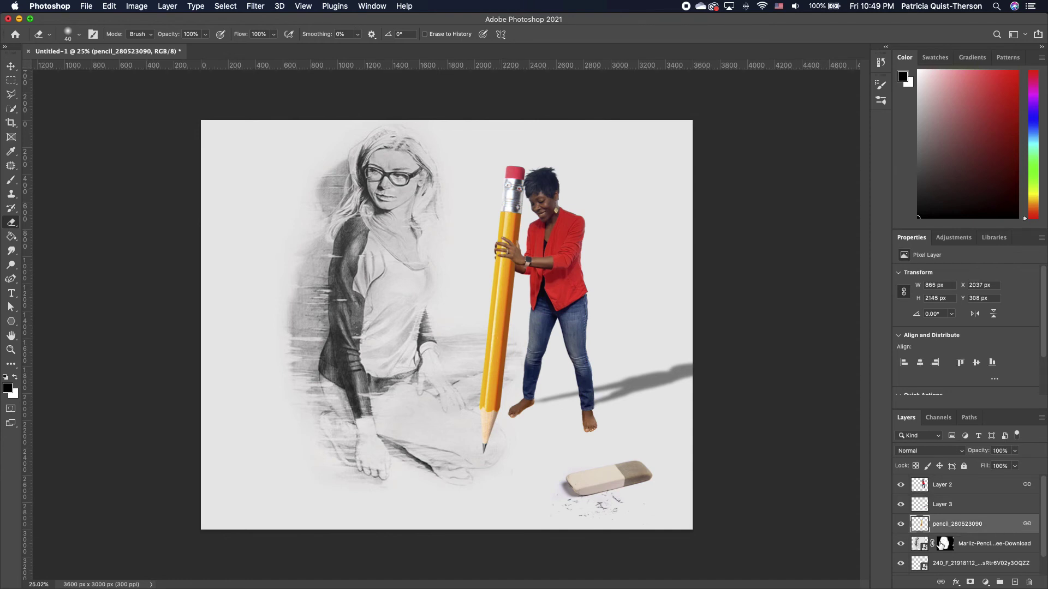
super+click(930, 528)
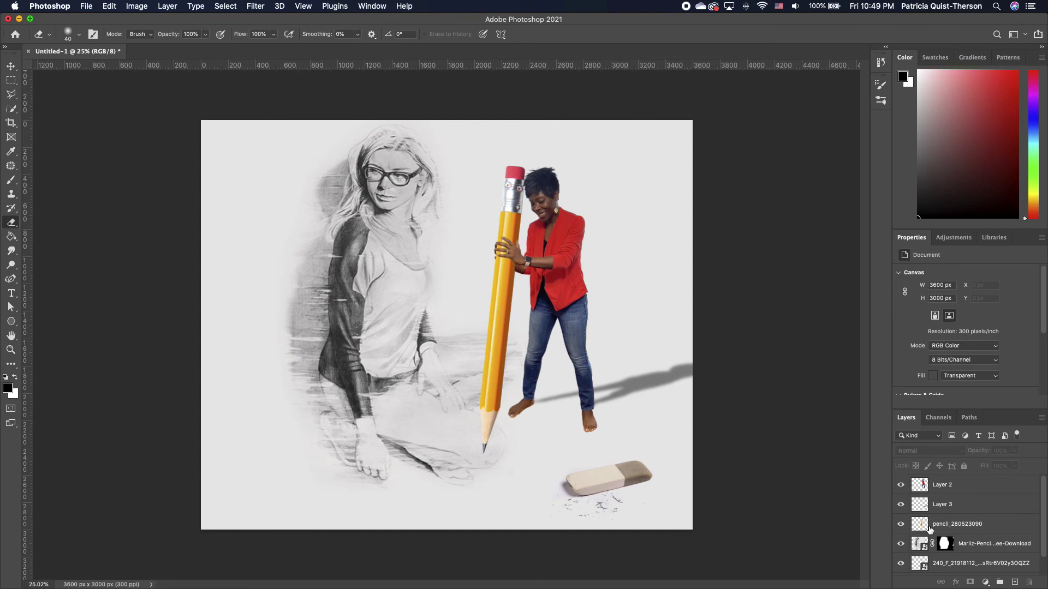
super+click(929, 529)
click(1014, 582)
mouse_move(938, 485)
mouse_down()
mouse_move(924, 533)
mouse_move(937, 551)
mouse_up()
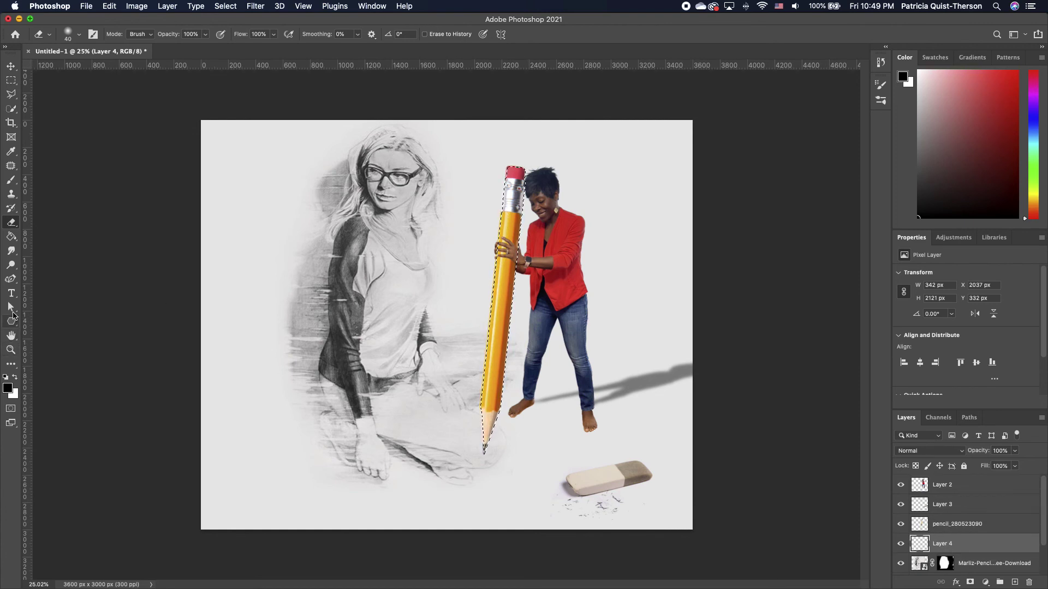
click(11, 236)
click(502, 307)
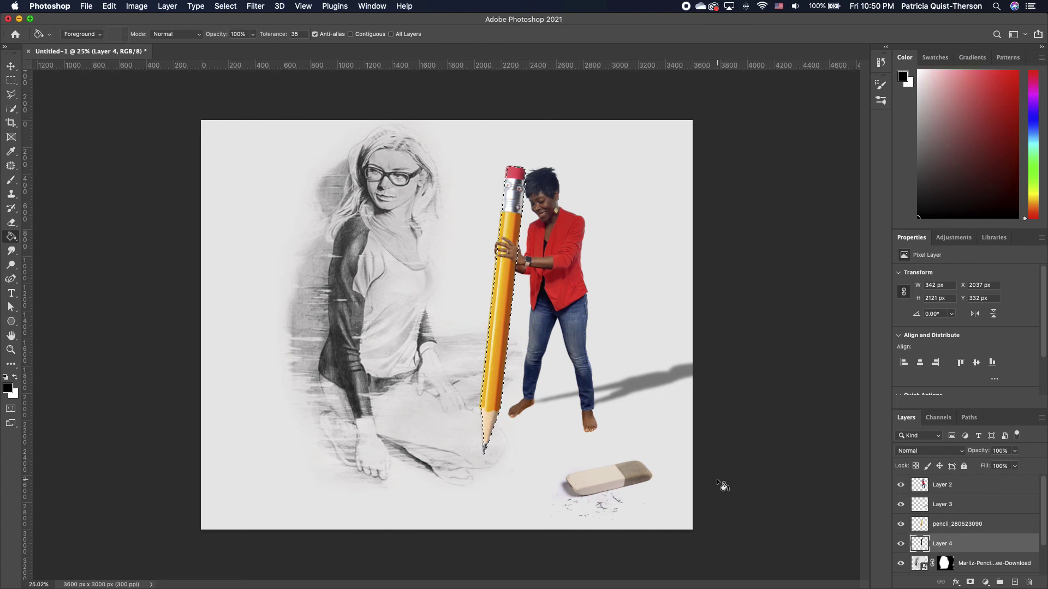
key(super+d)
click(901, 524)
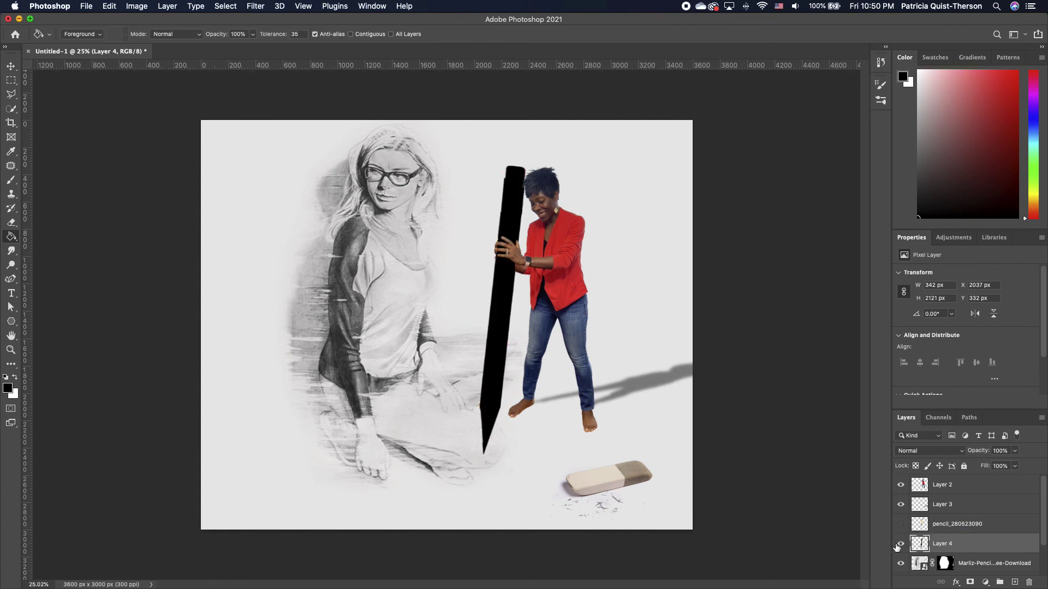
click(901, 523)
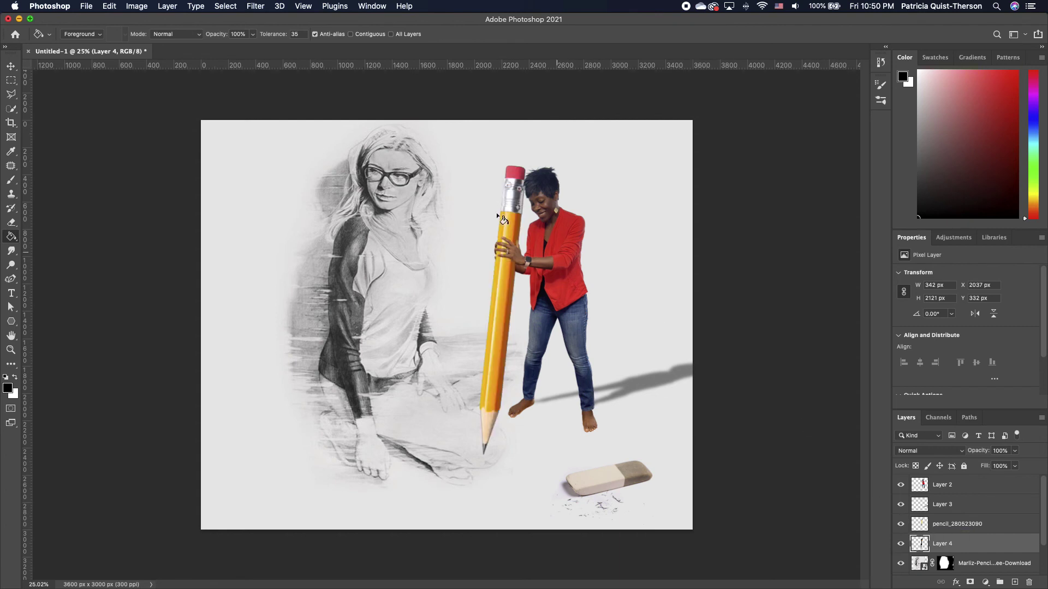
- Skew the black pencil shape into a shadow angling toward the lower right
click(11, 67)
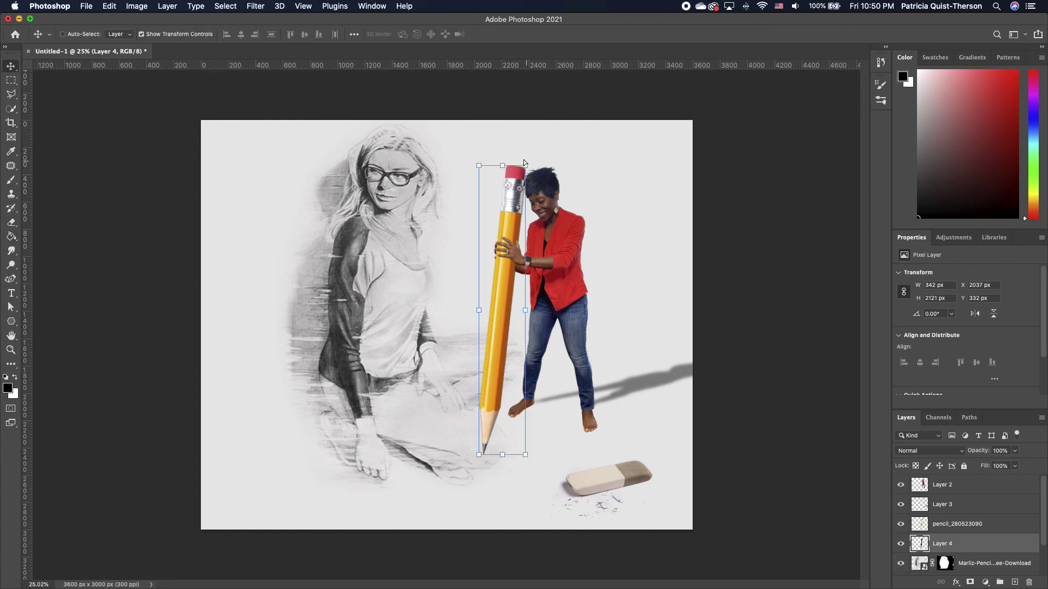
mouse_move(502, 165)
mouse_down()
mouse_move(689, 367)
mouse_move(744, 372)
mouse_up()
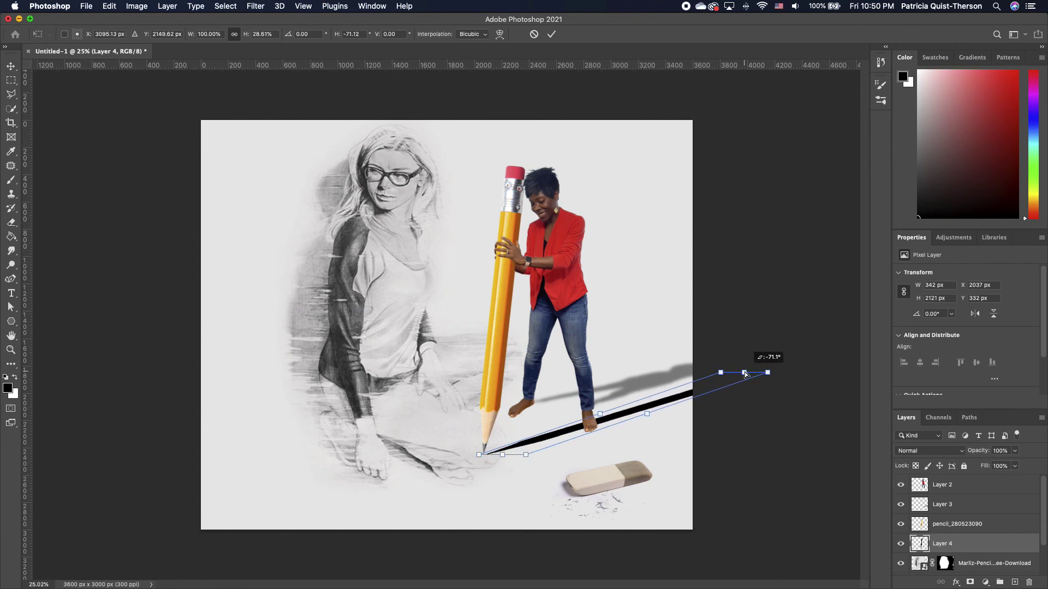
key(Return)
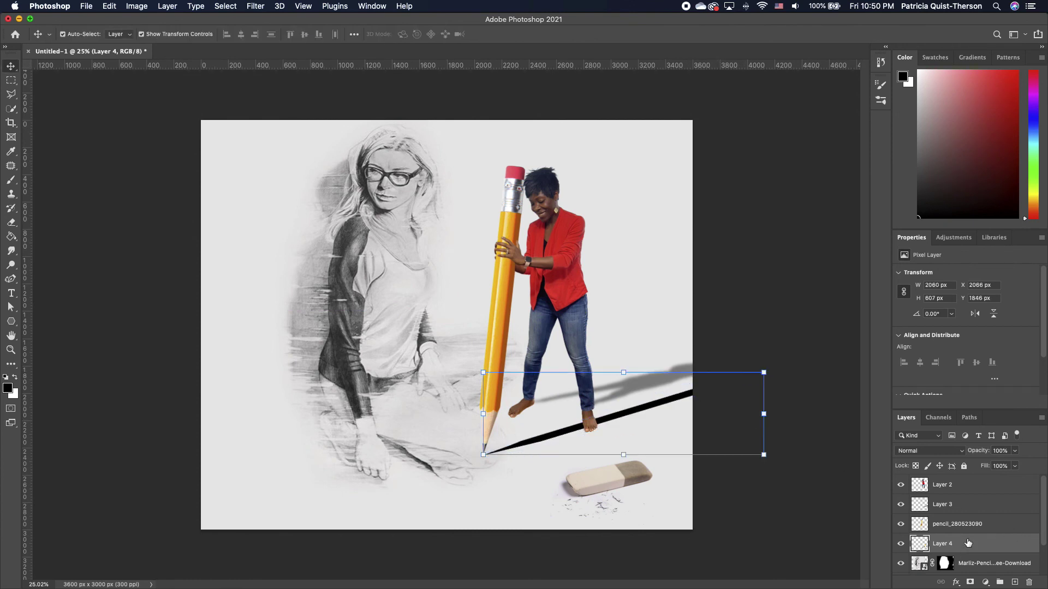
drag(968, 543, 924, 485)
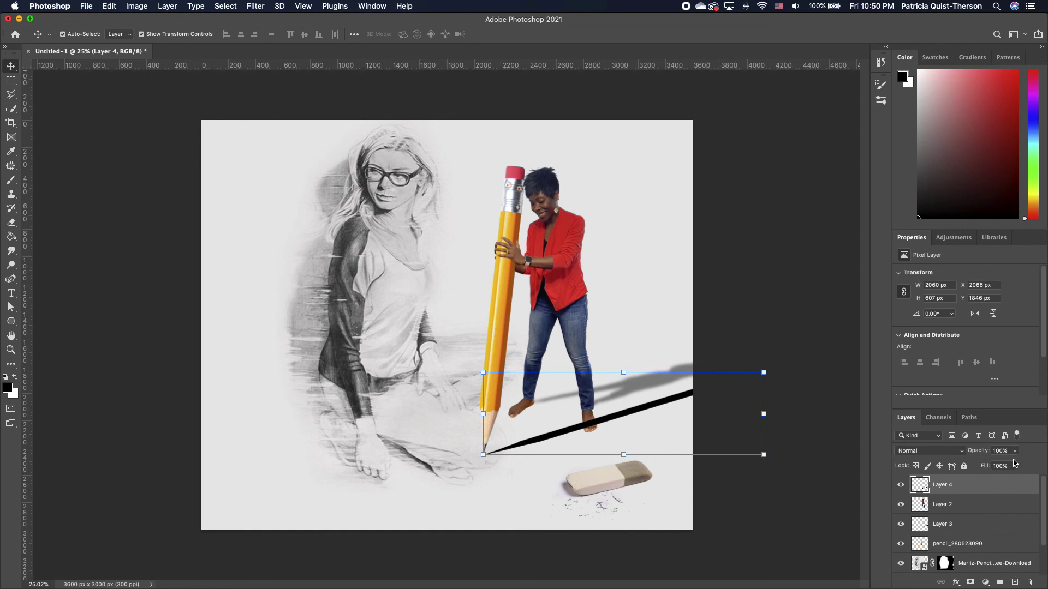
- Blur the pencil shadow with Gaussian Blur and lower its opacity to 36%
click(1015, 450)
drag(1016, 464, 990, 472)
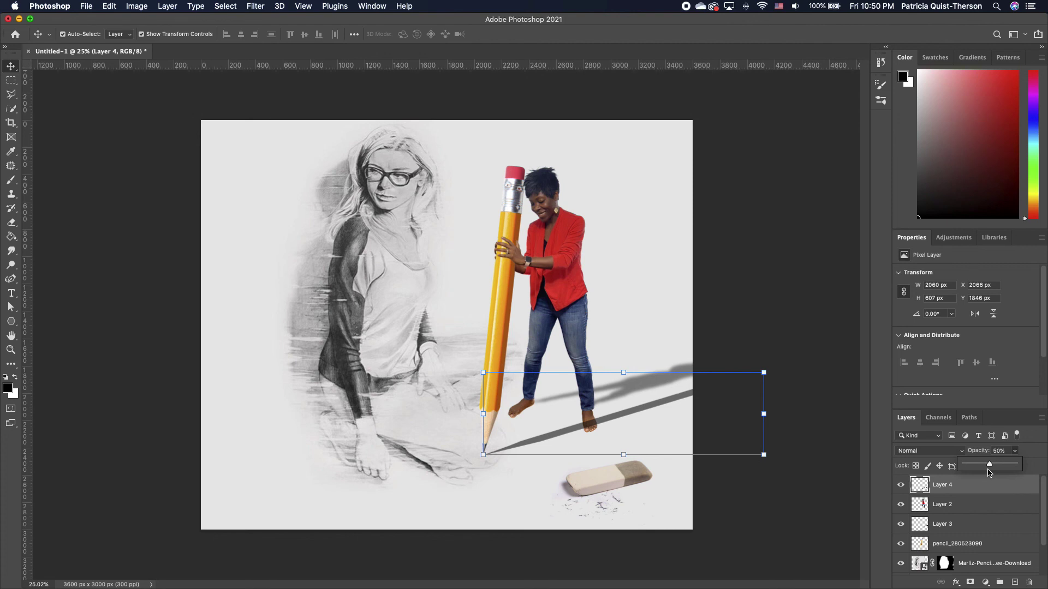
click(254, 7)
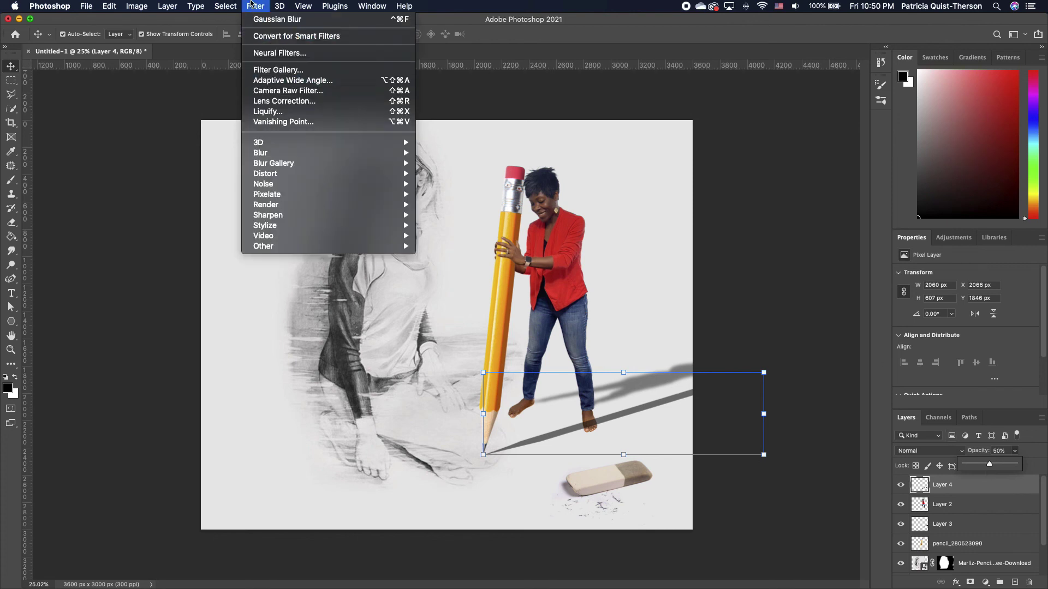
click(298, 20)
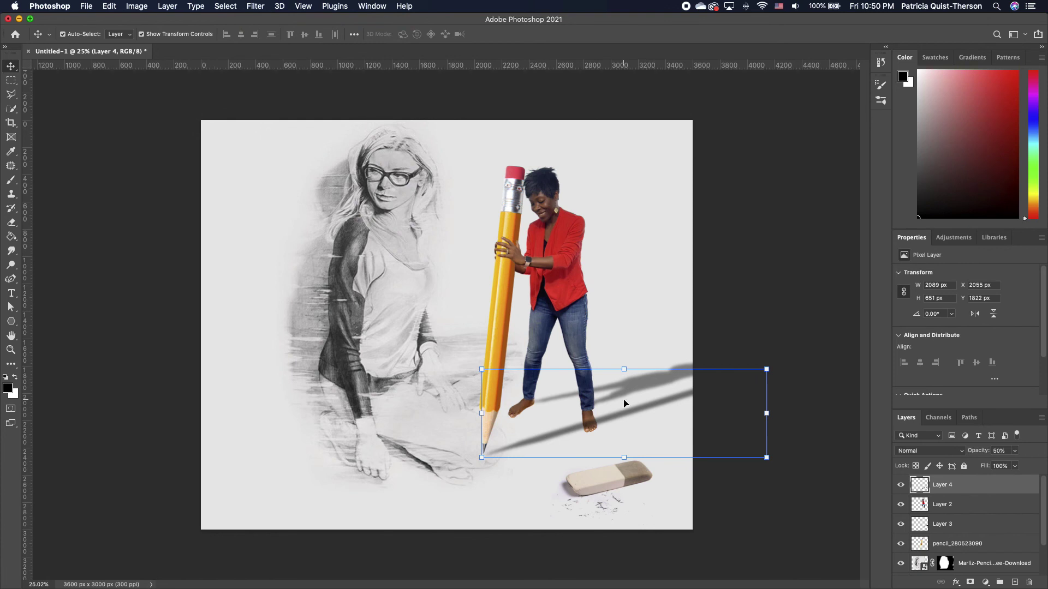
click(773, 348)
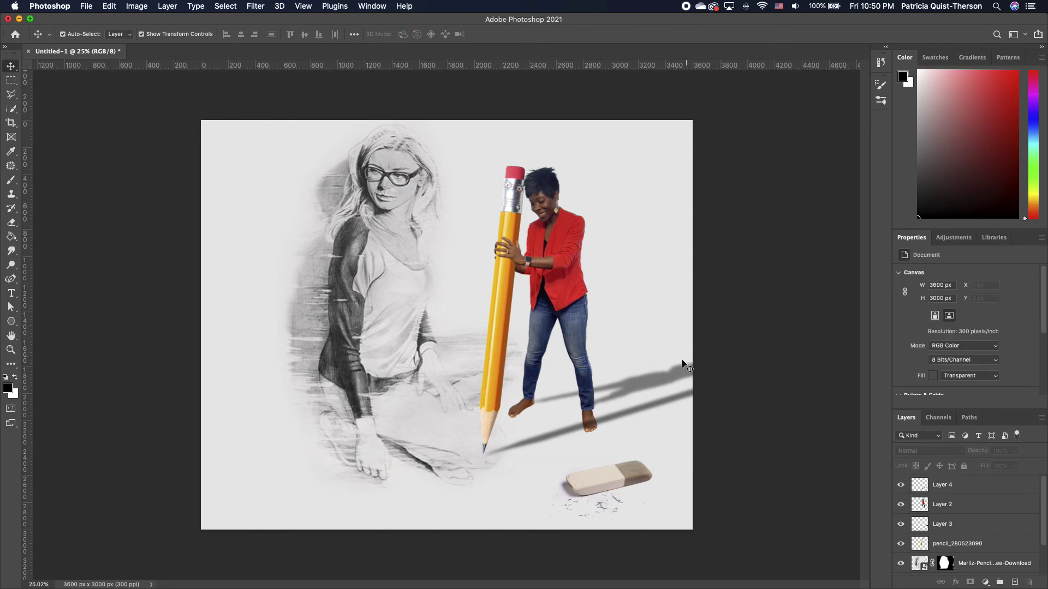
click(676, 404)
click(1015, 452)
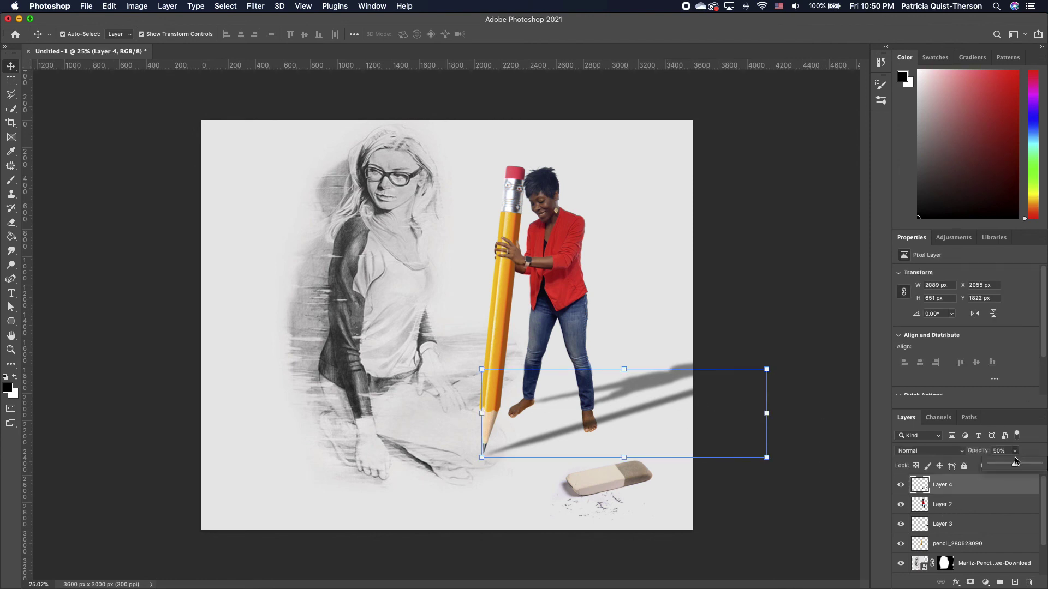
drag(1011, 465, 1008, 465)
click(756, 327)
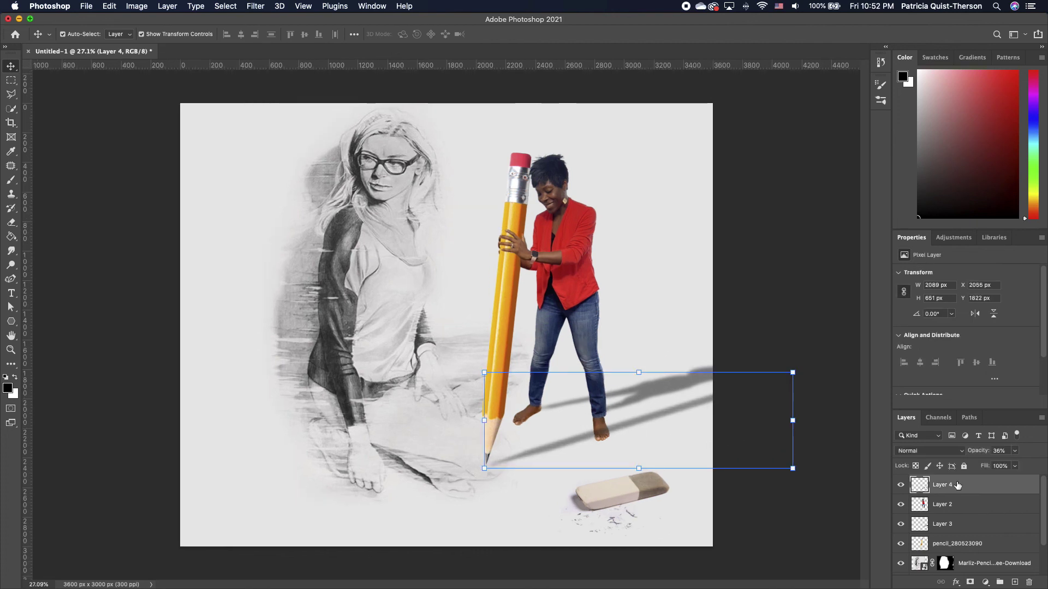
- Stamp visible into Layer 5 and grade it in Camera Raw: temperature -13, saturation +13
key(super+alt+shift+e)
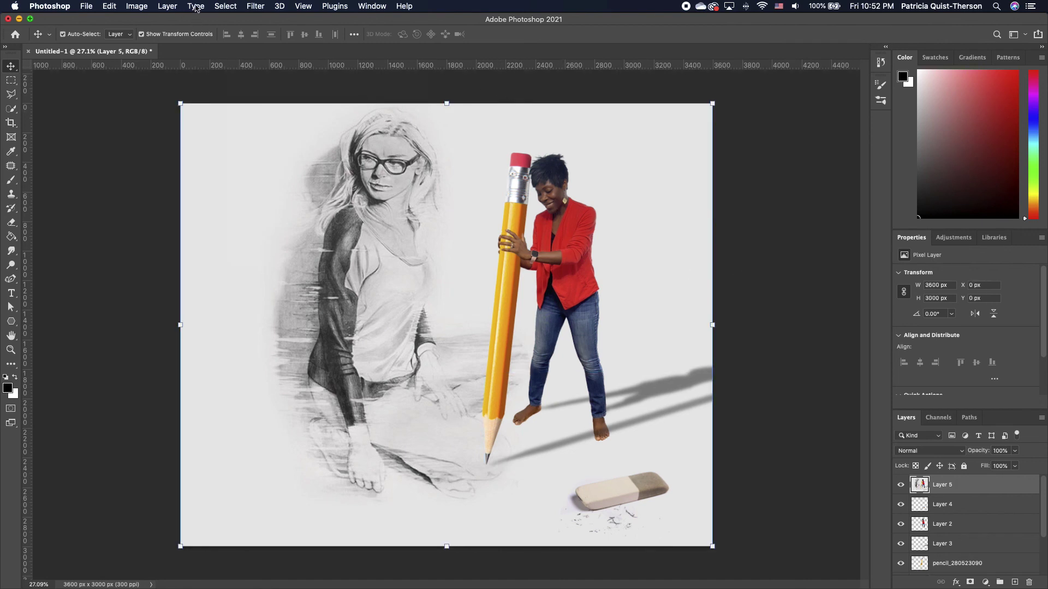
click(255, 7)
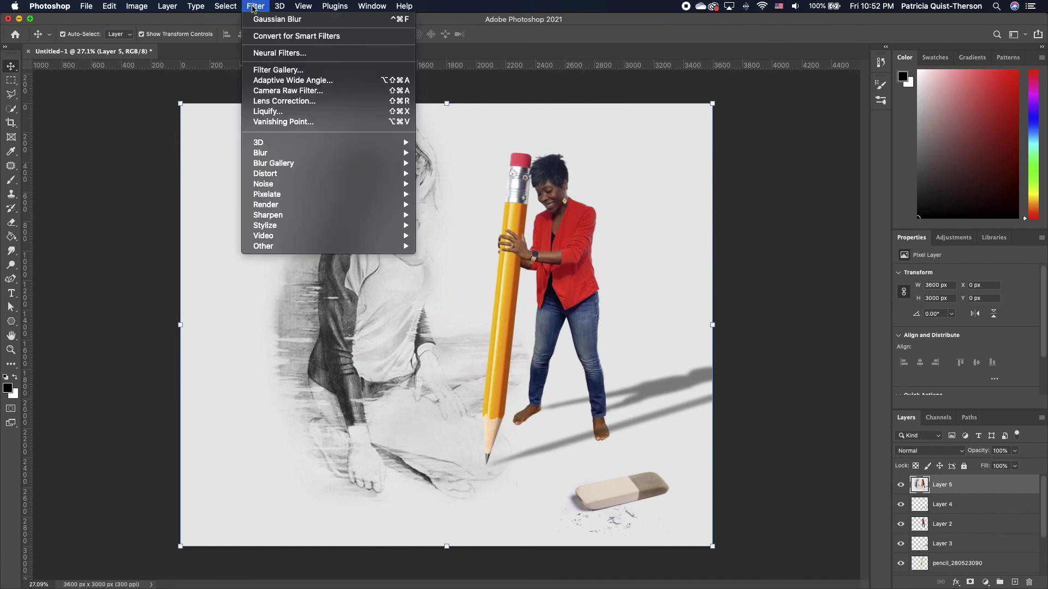
click(299, 91)
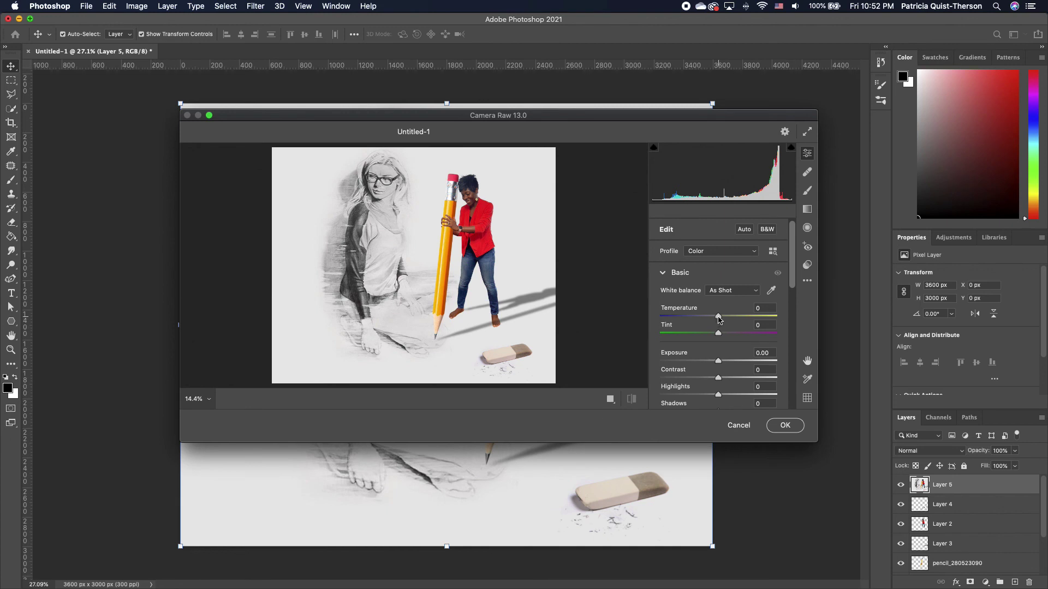
drag(718, 319, 717, 353)
scroll(747, 363, down, 1)
scroll(747, 363, down, 1)
scroll(716, 327, down, 5)
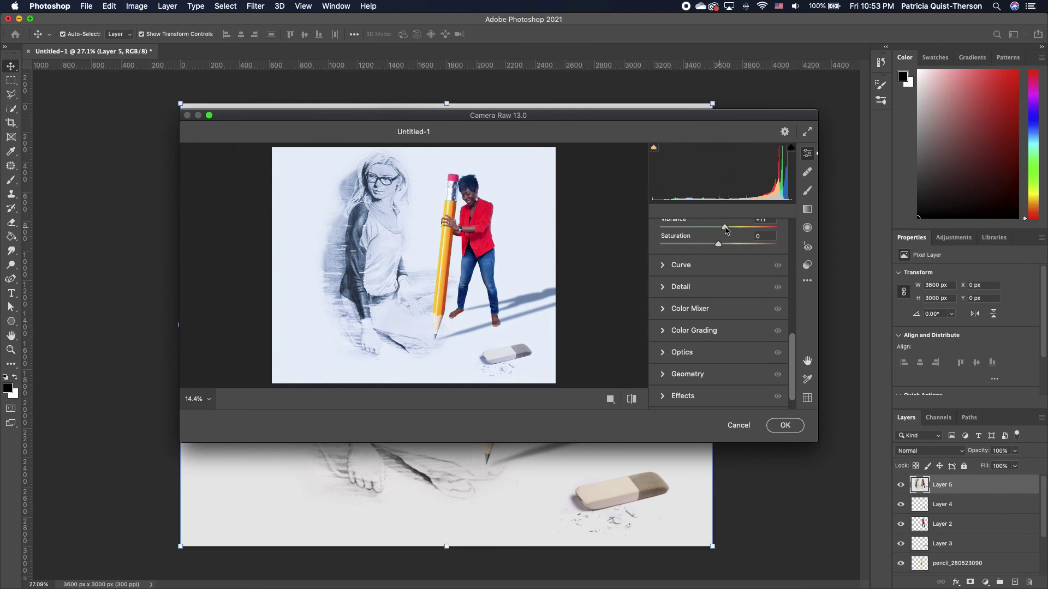
drag(729, 228, 724, 247)
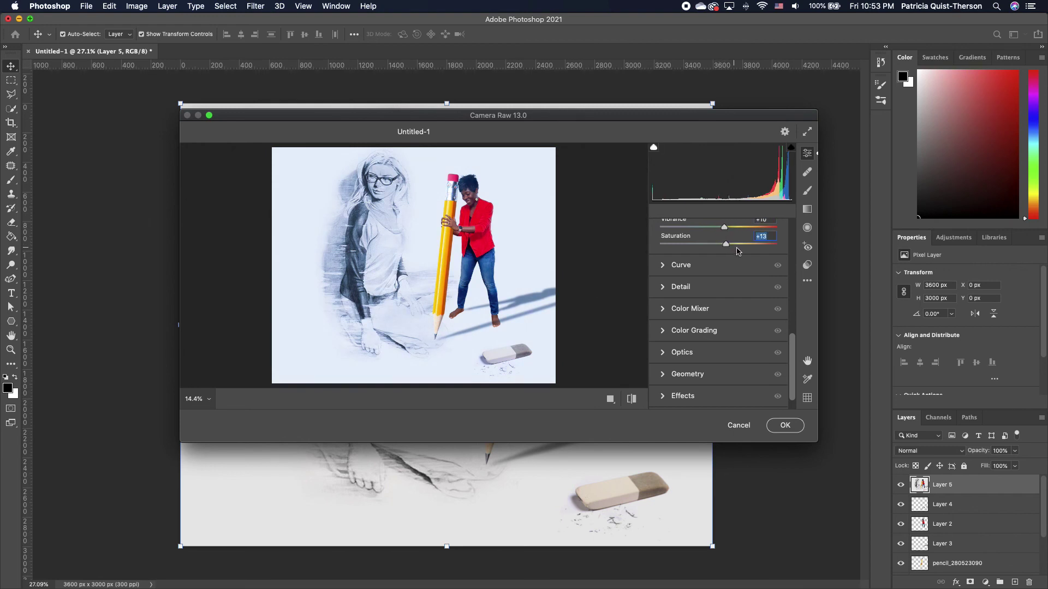
click(785, 425)
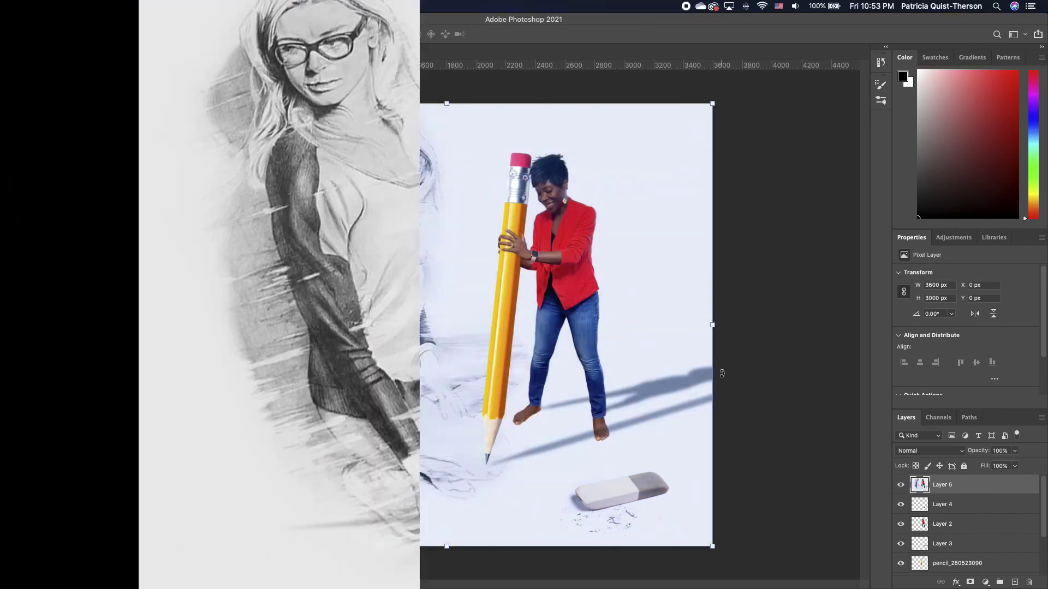